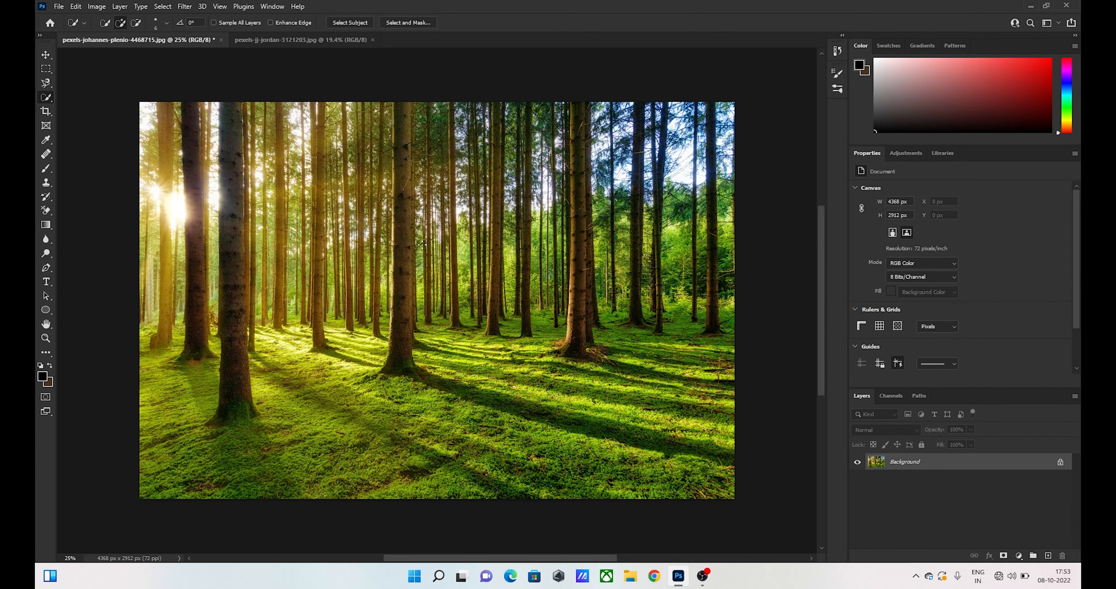
- Select the woman in the portrait photo with Select Subject and copy her into the forest image as a new layer
left_click(286, 40)
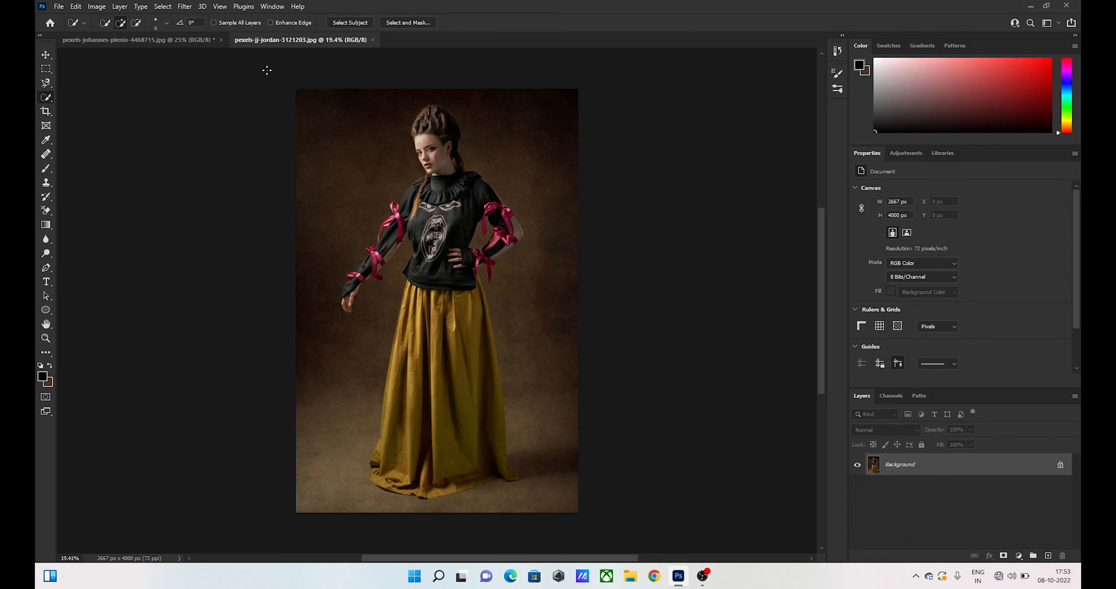
left_click(356, 22)
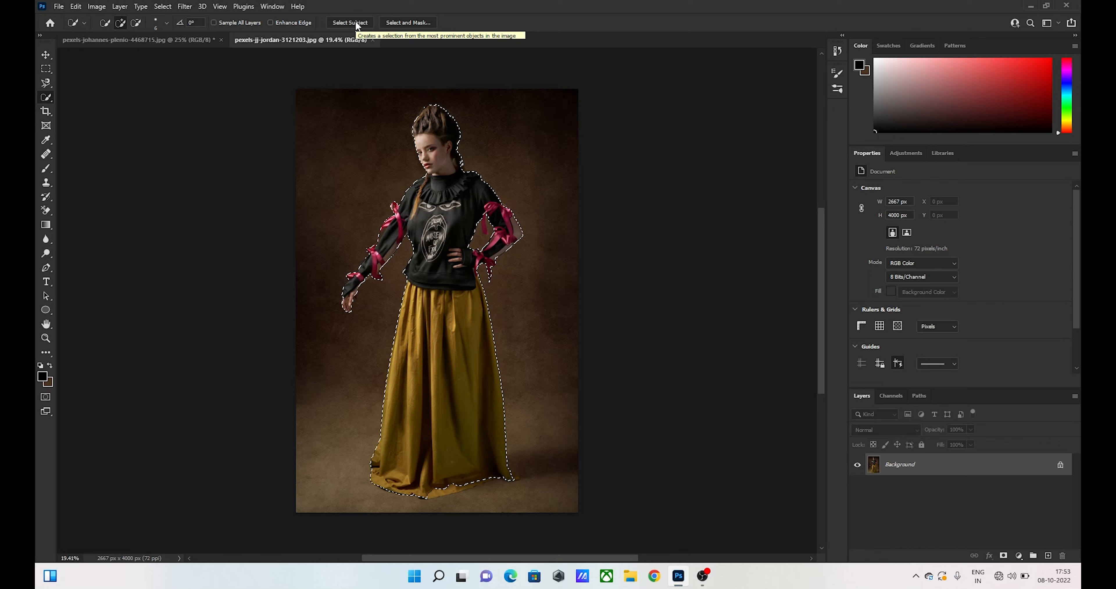
key("ctrl+d")
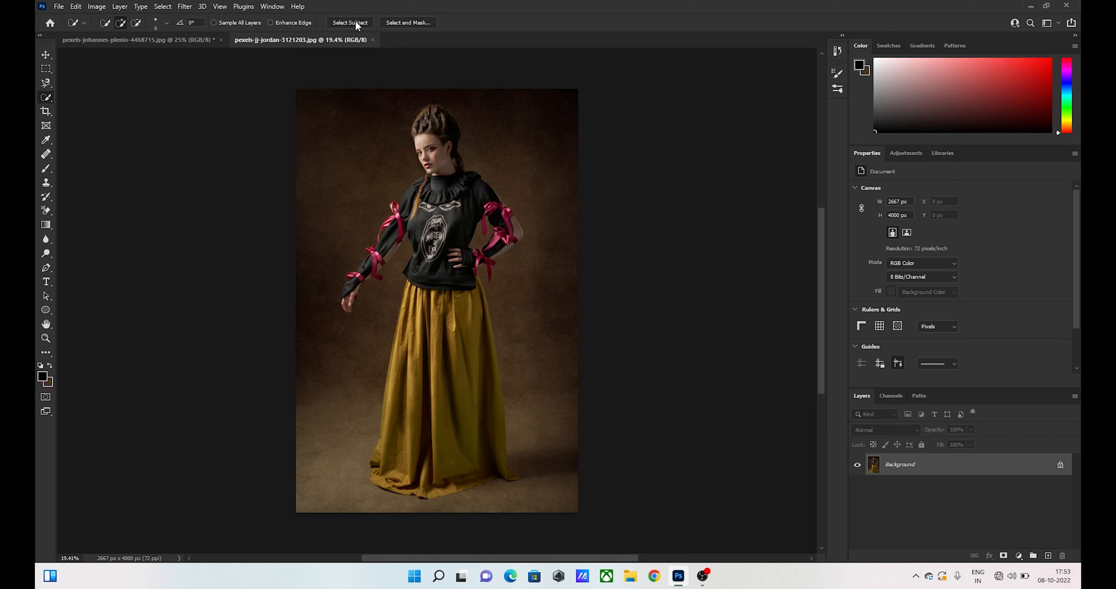
left_click(163, 43)
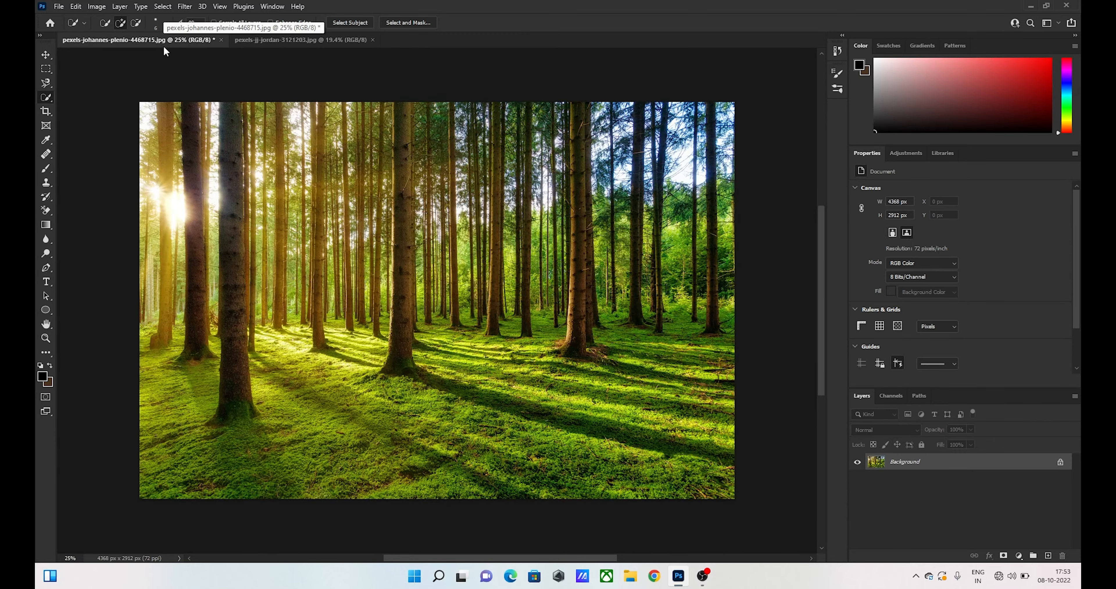
key("ctrl+v")
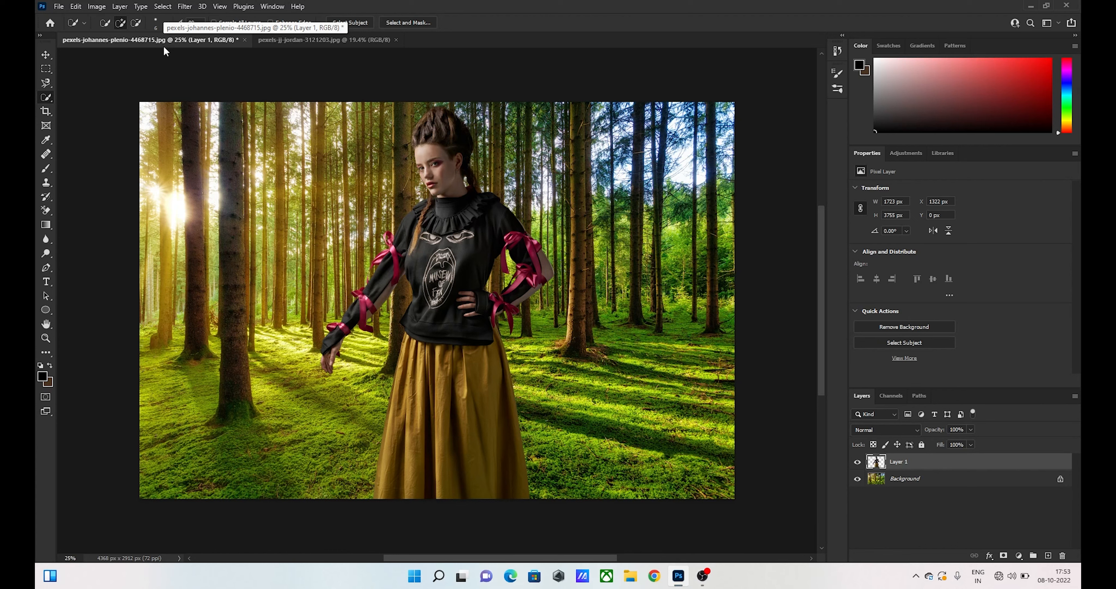
- Scale the pasted woman to about 58.5% and place her standing on the grass near the middle of the forest
key("ctrl+t")
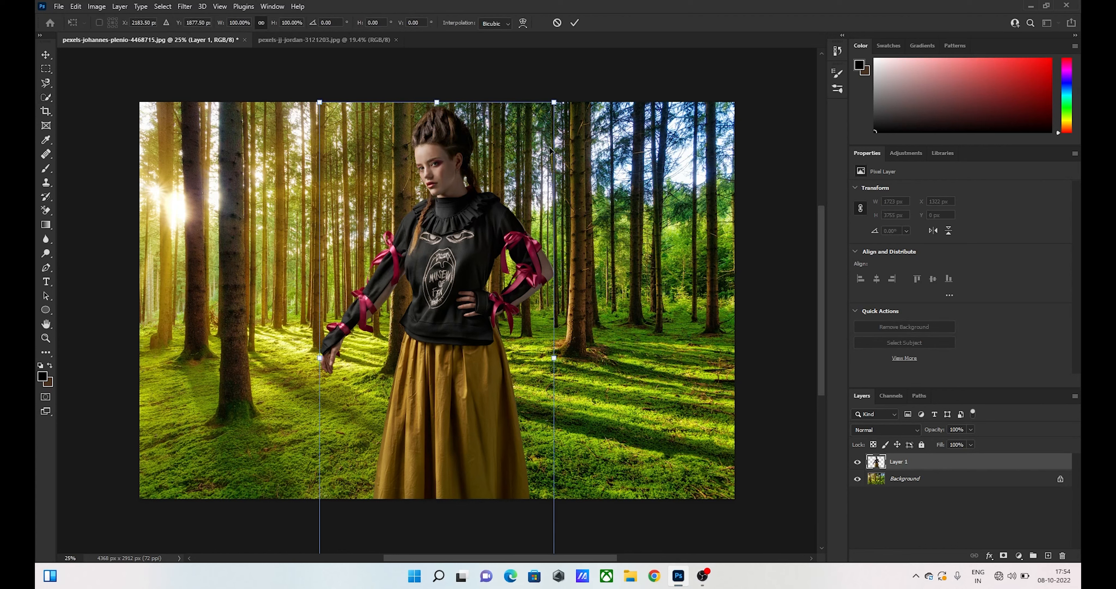
left_click_drag(554, 102, 472, 173)
left_click_drag(430, 287, 480, 237)
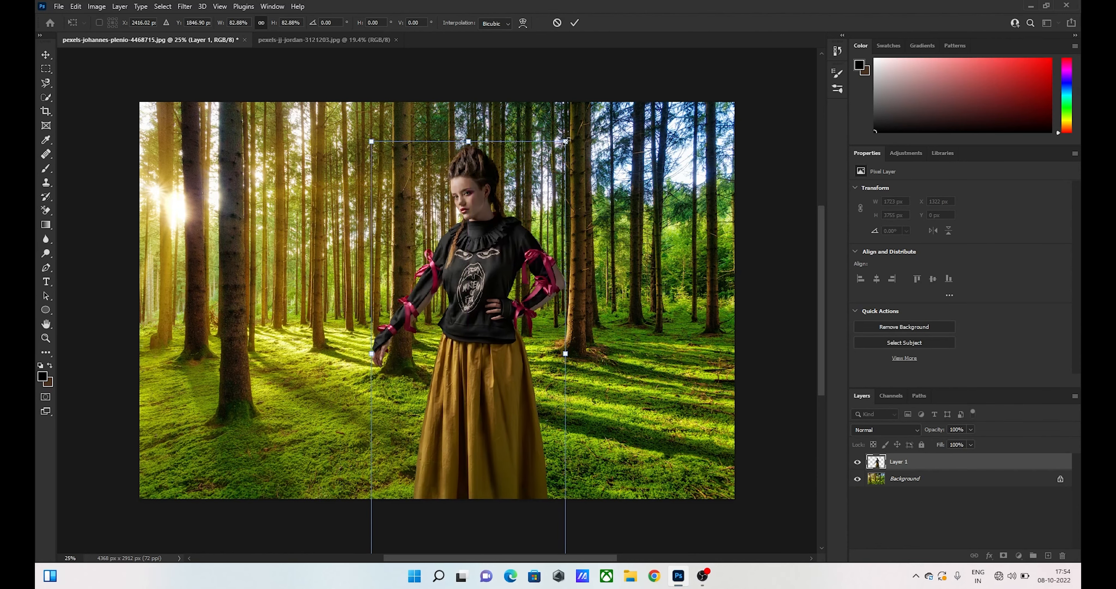
left_click_drag(565, 142, 519, 241)
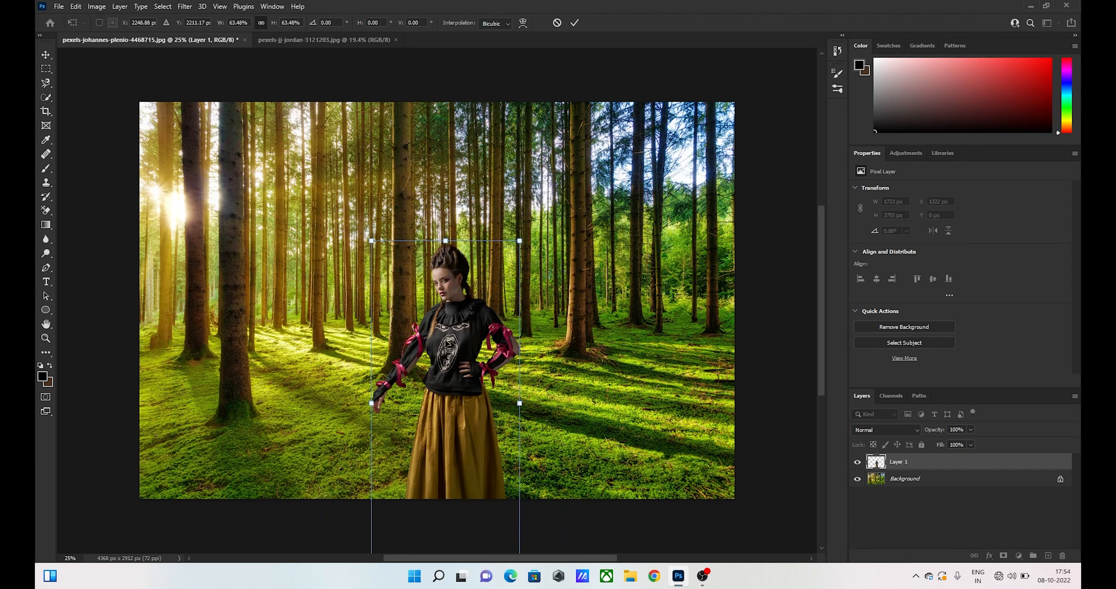
left_click_drag(446, 342, 470, 276)
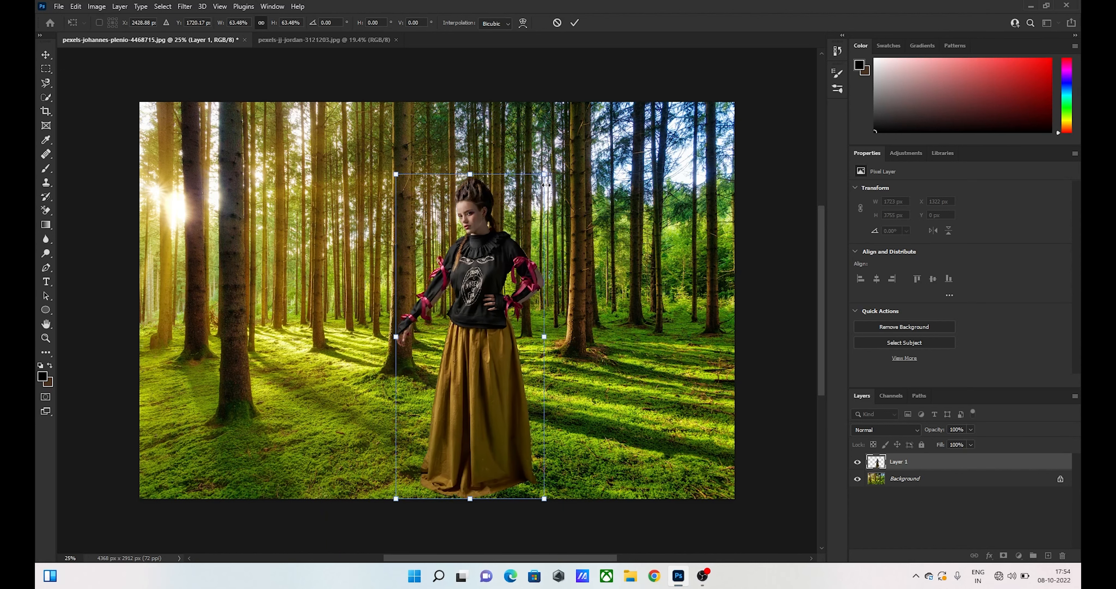
left_click_drag(544, 175, 529, 202)
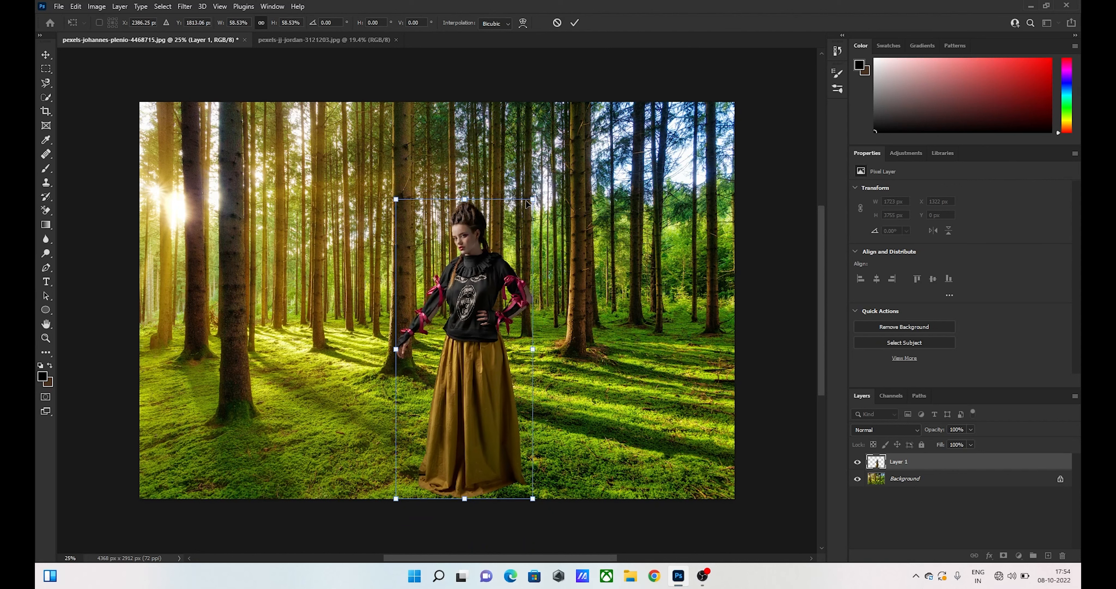
key("Return")
key("w")
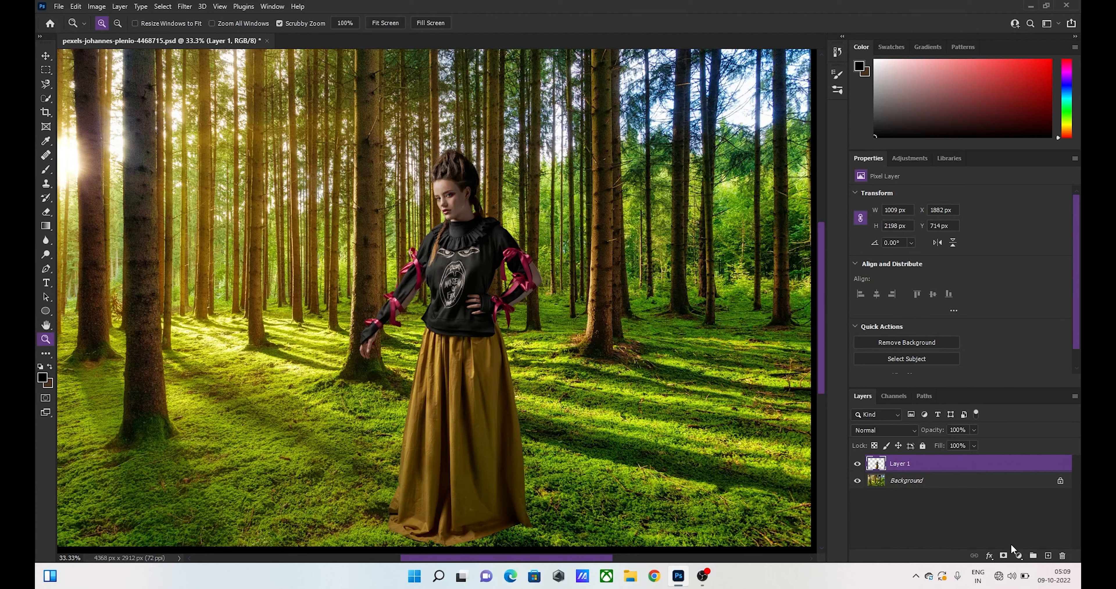
- Add a white (ffffff) Solid Color fill layer above the woman's layer
left_click(1019, 555)
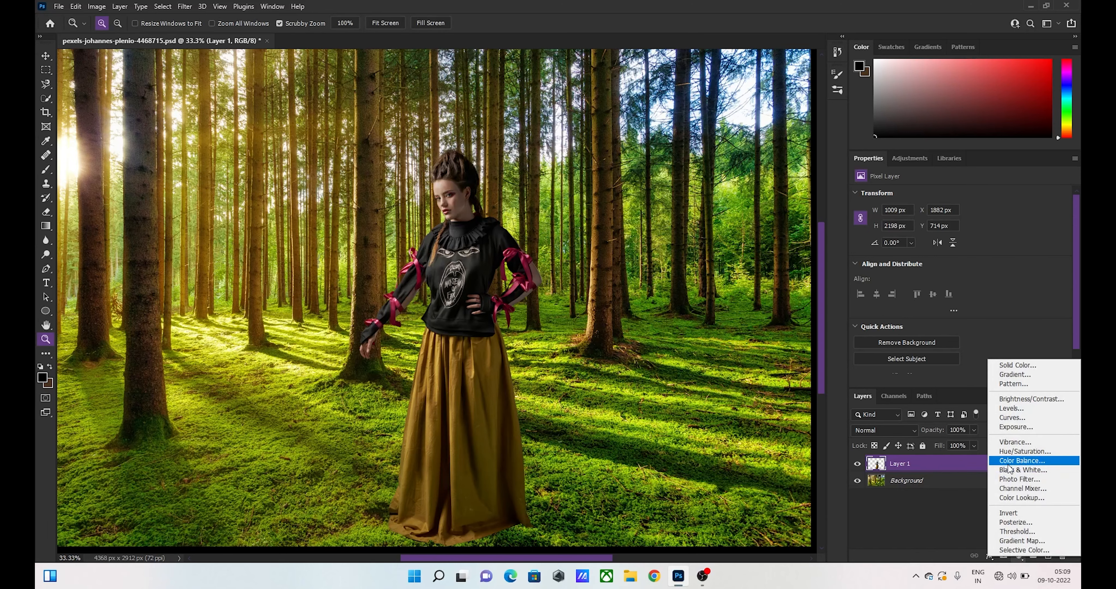
left_click(1017, 365)
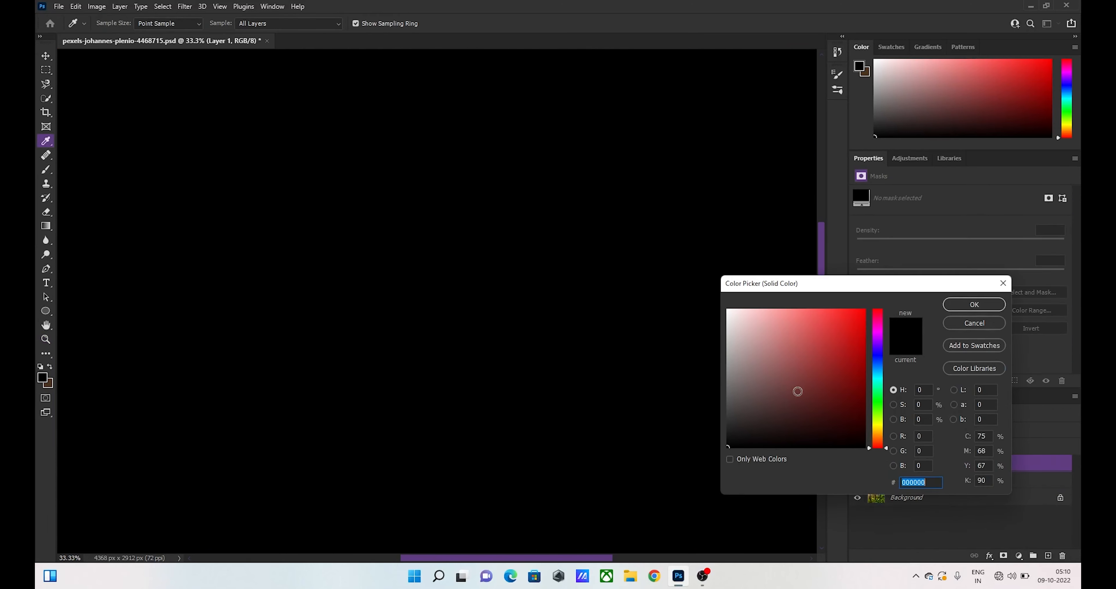
left_click_drag(797, 391, 723, 309)
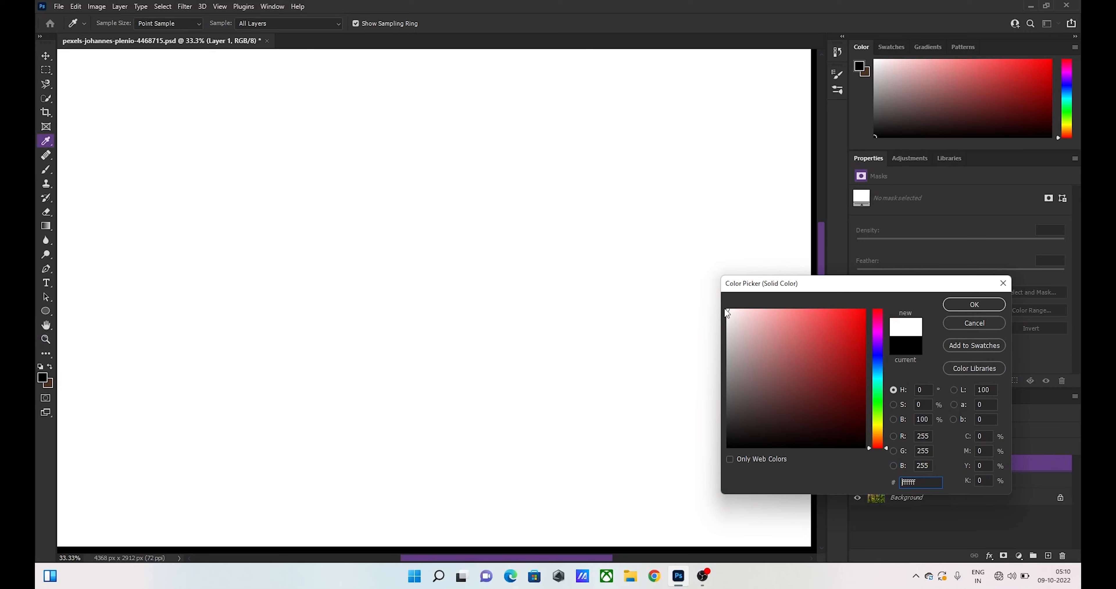
left_click(966, 302)
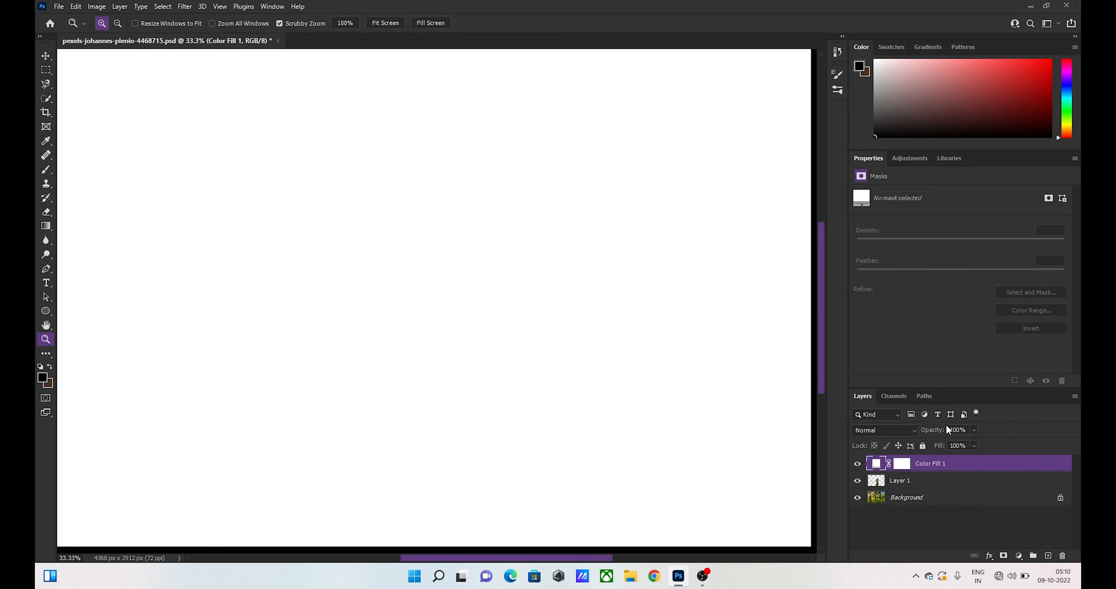
- Rename the white fill layer to "colorize 1" and set its blend mode to Hue
double_click(933, 463)
type("colorize 1")
key("Return")
left_click(907, 433)
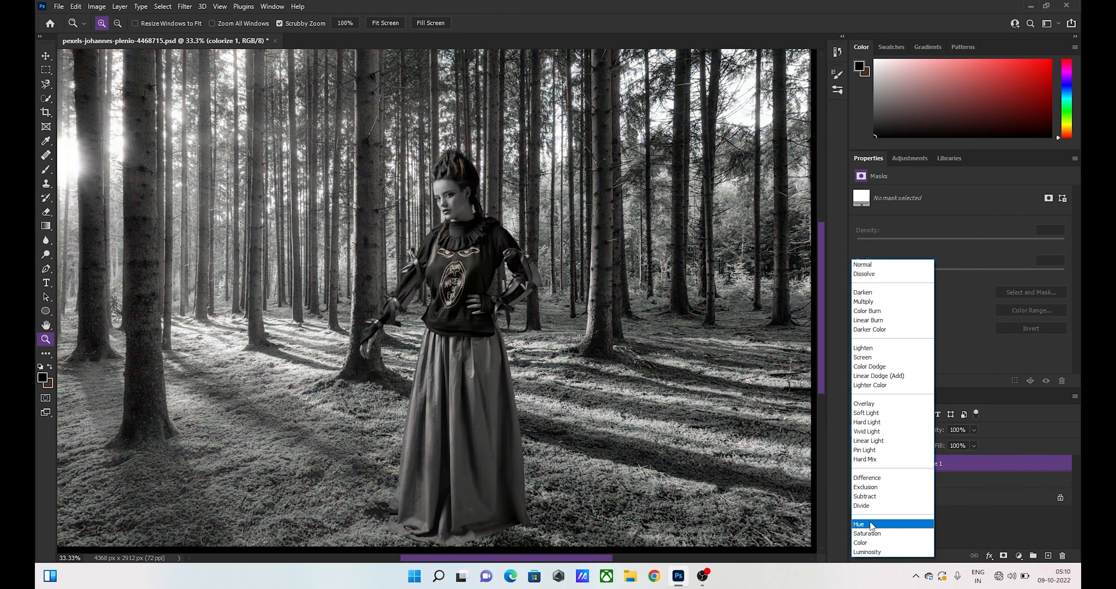
left_click(870, 525)
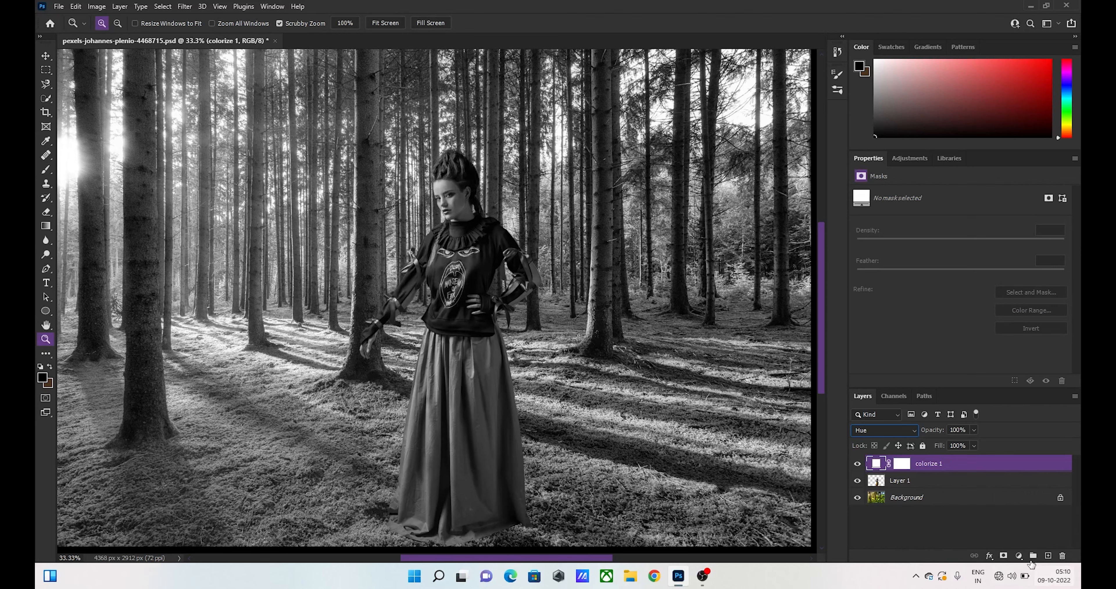
- Add a Curves adjustment layer below colorize 1 and clip it to the woman's layer
left_click(1019, 557)
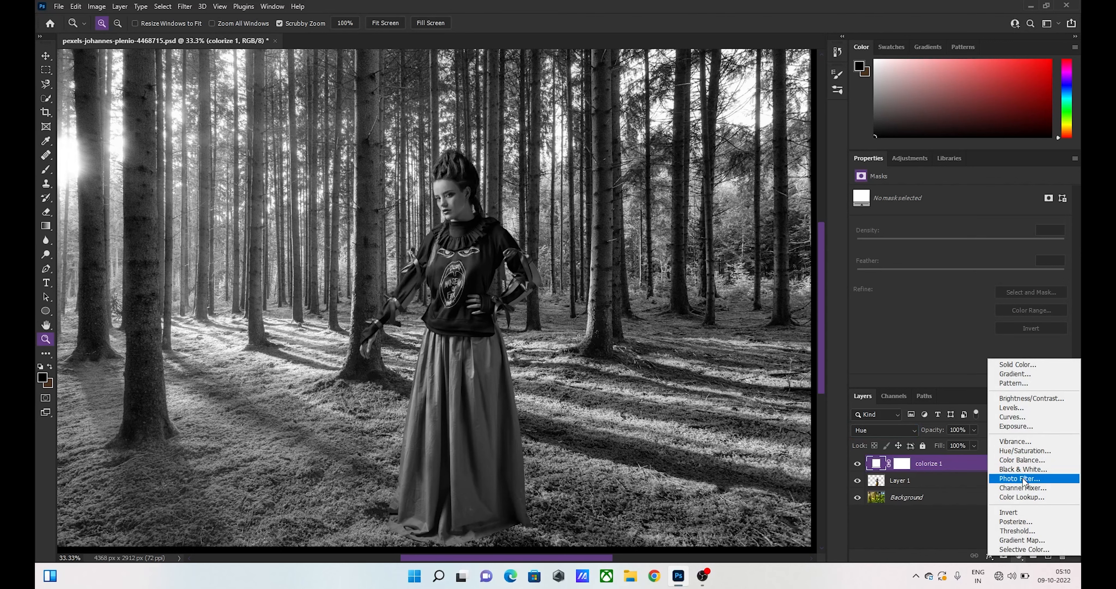
left_click(1017, 417)
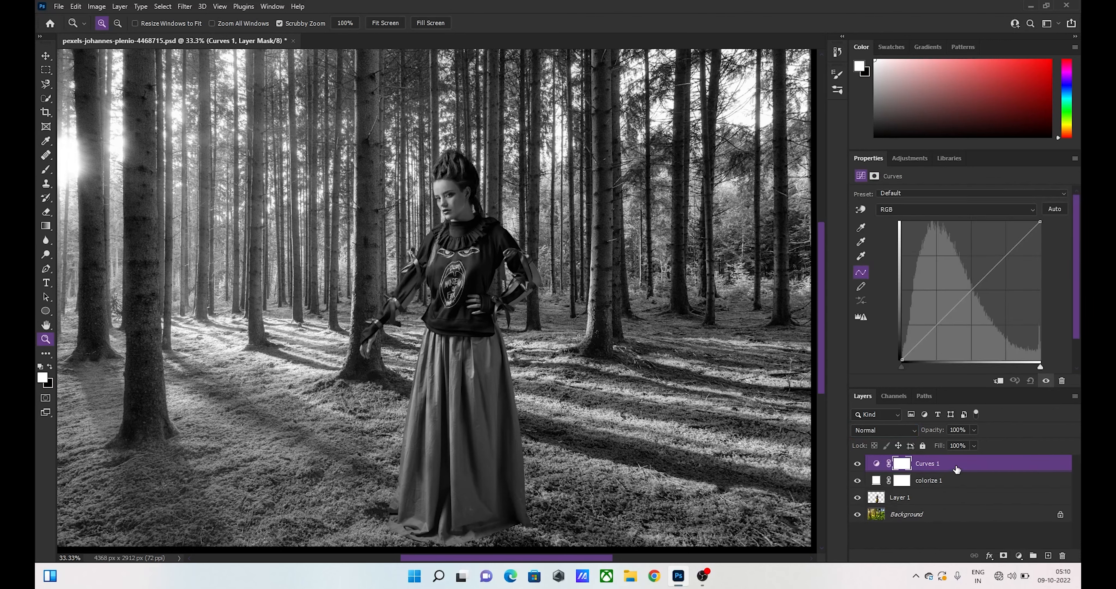
left_click_drag(955, 462, 951, 486)
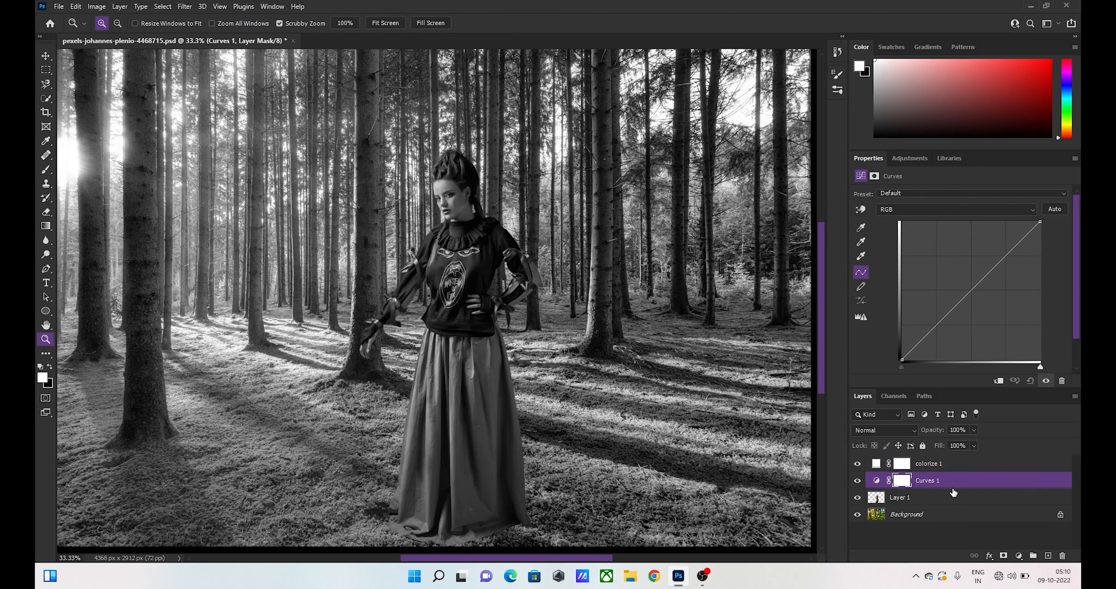
left_click(997, 380)
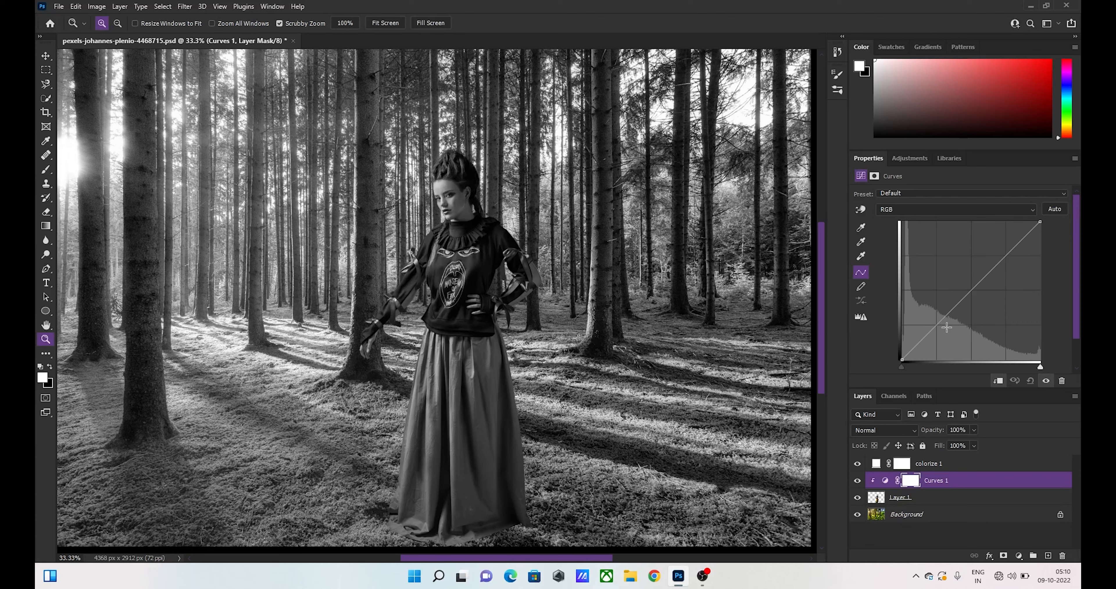
- Darken the woman slightly by lowering the shadow part of the RGB curve, and hide the colorize 1 layer
left_click(933, 328)
left_click_drag(933, 328, 944, 332)
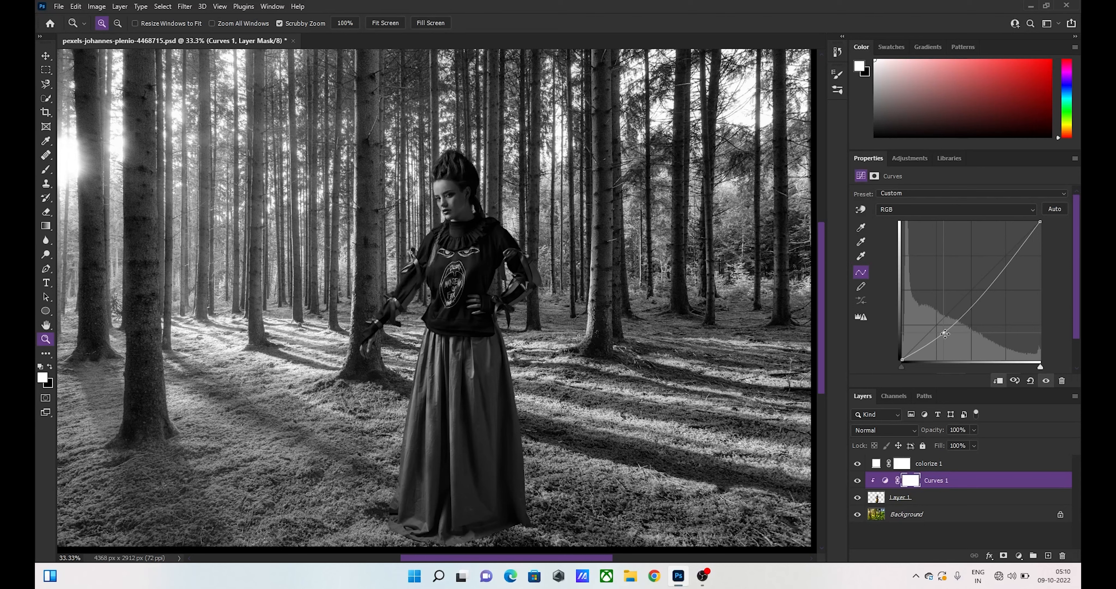
left_click_drag(944, 333, 944, 328)
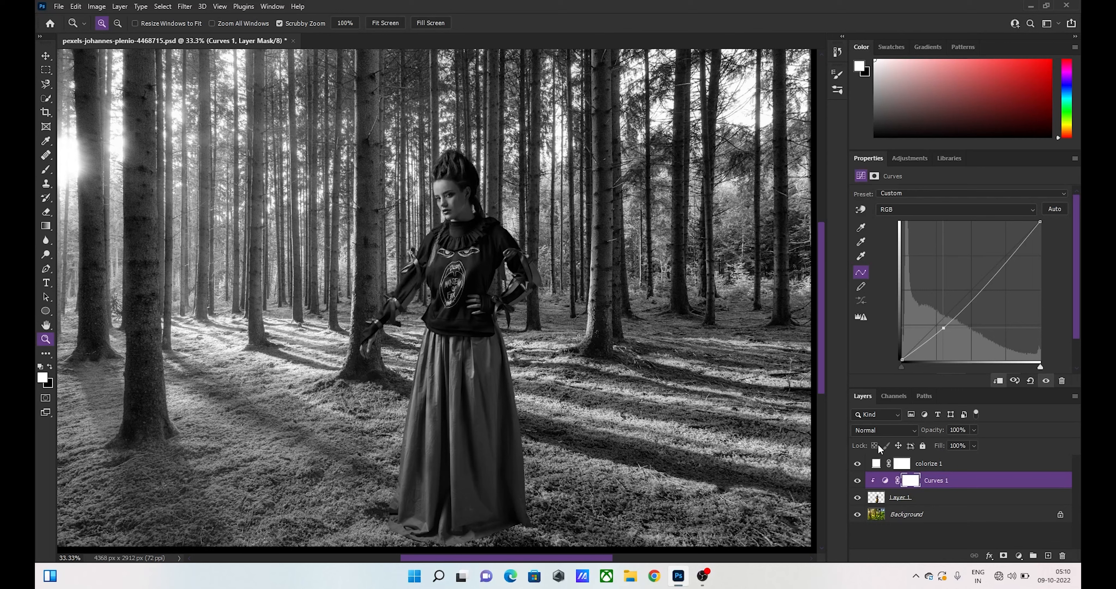
left_click(856, 464)
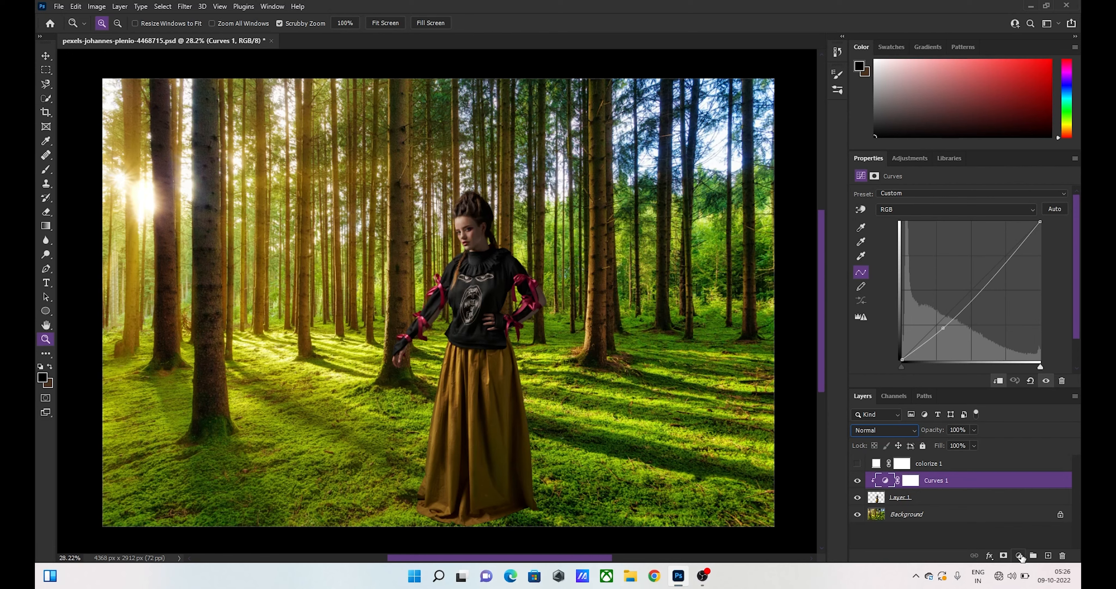
- Add a Solid Color fill layer with colour 808080 above Curves 1 and set its blend mode to Luminosity
left_click(1019, 556)
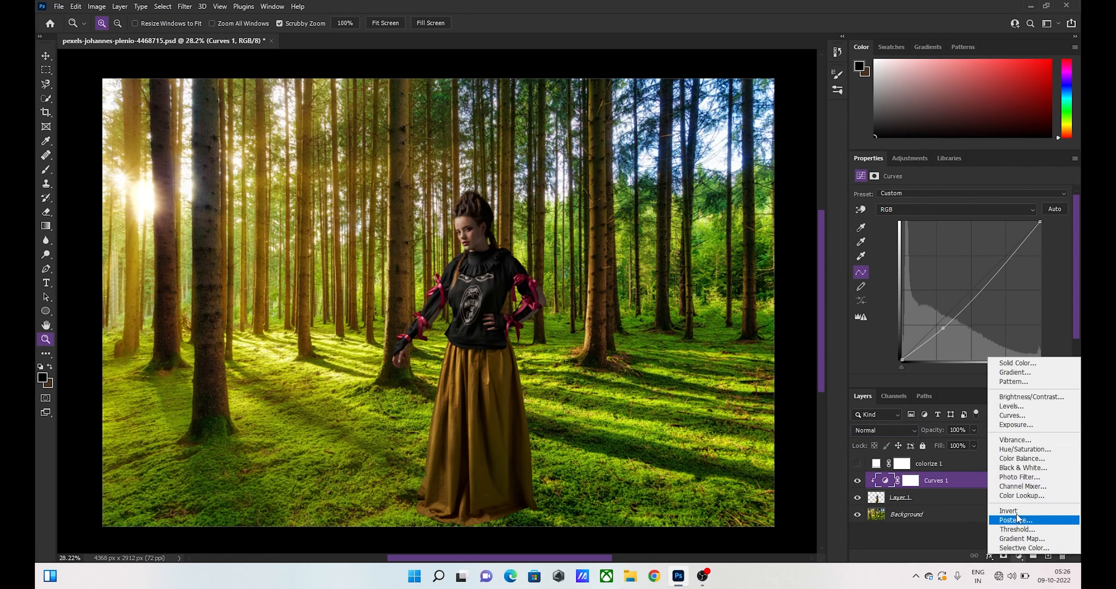
left_click(1028, 364)
type("80")
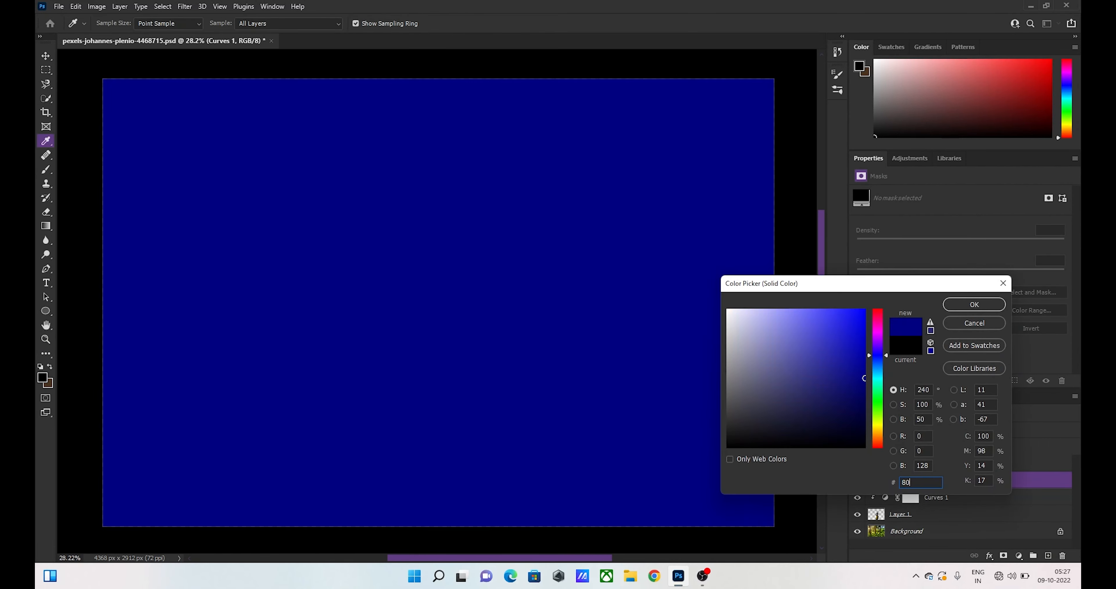
type("8080")
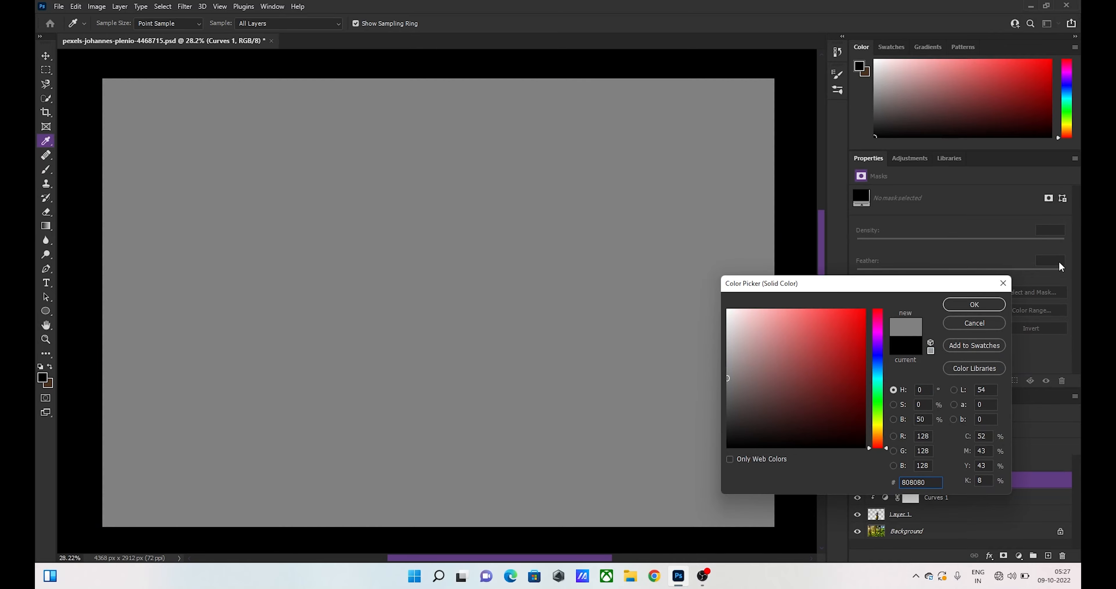
left_click(974, 304)
key("z")
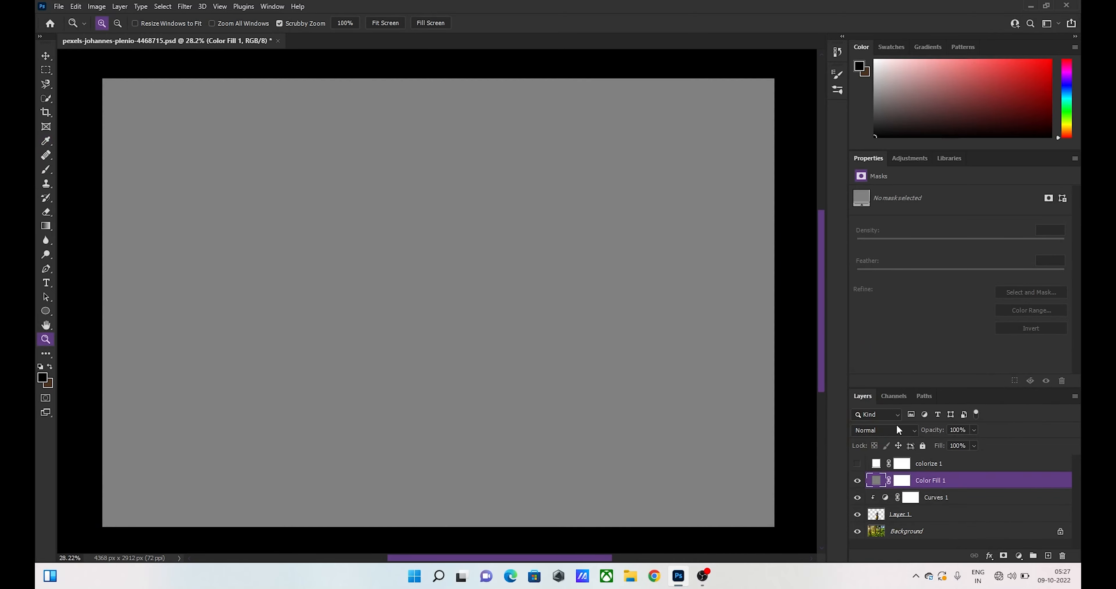
left_click(897, 432)
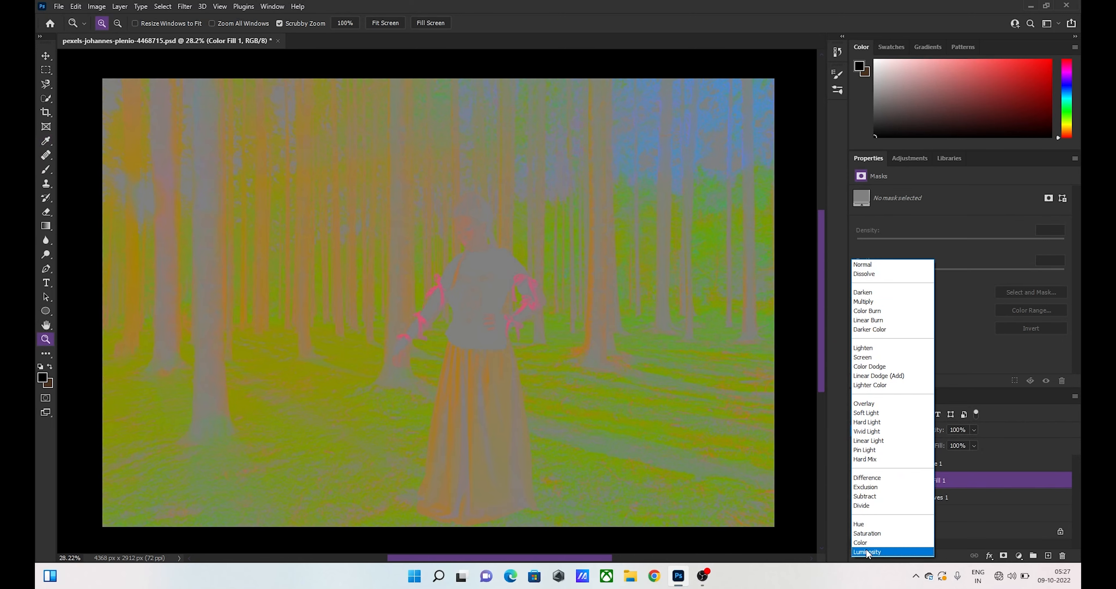
left_click(867, 552)
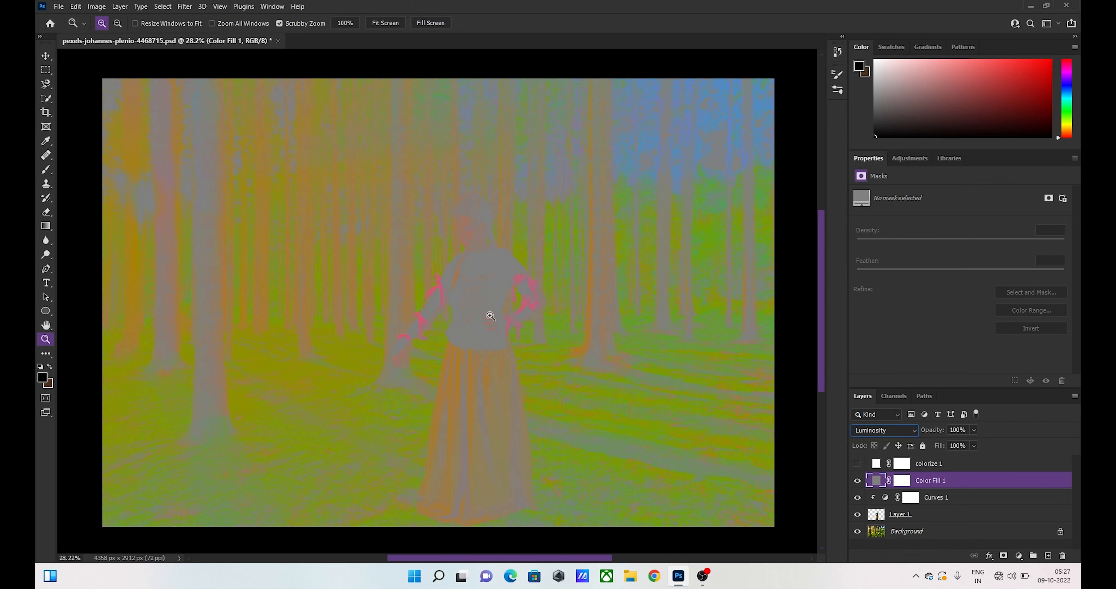
- Add a second Curves adjustment layer below the grey fill layer and clip it to the woman's layer
left_click(1020, 557)
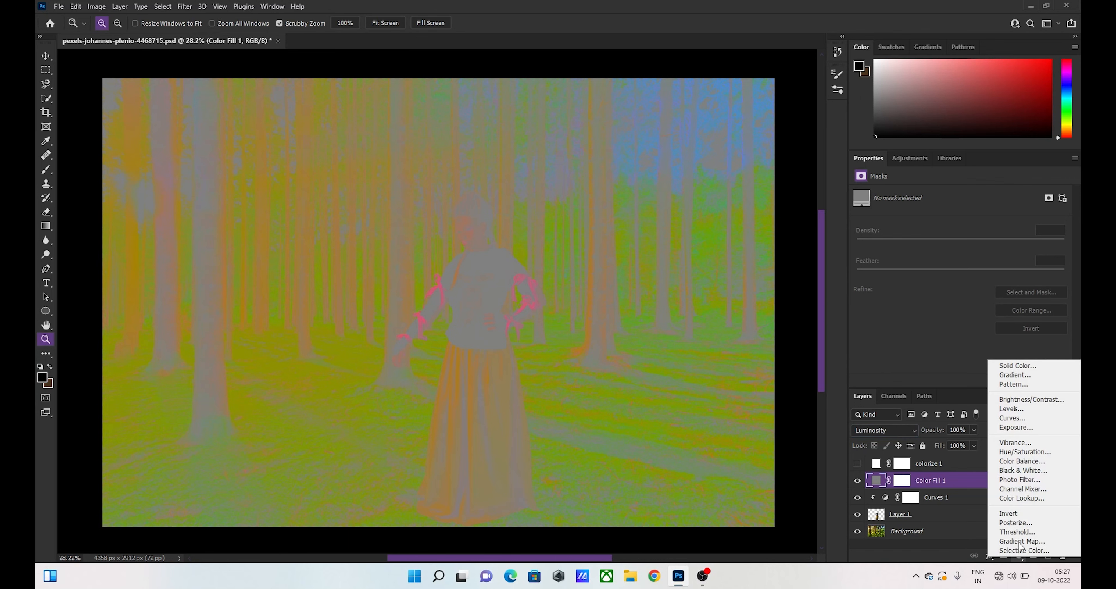
left_click(1021, 418)
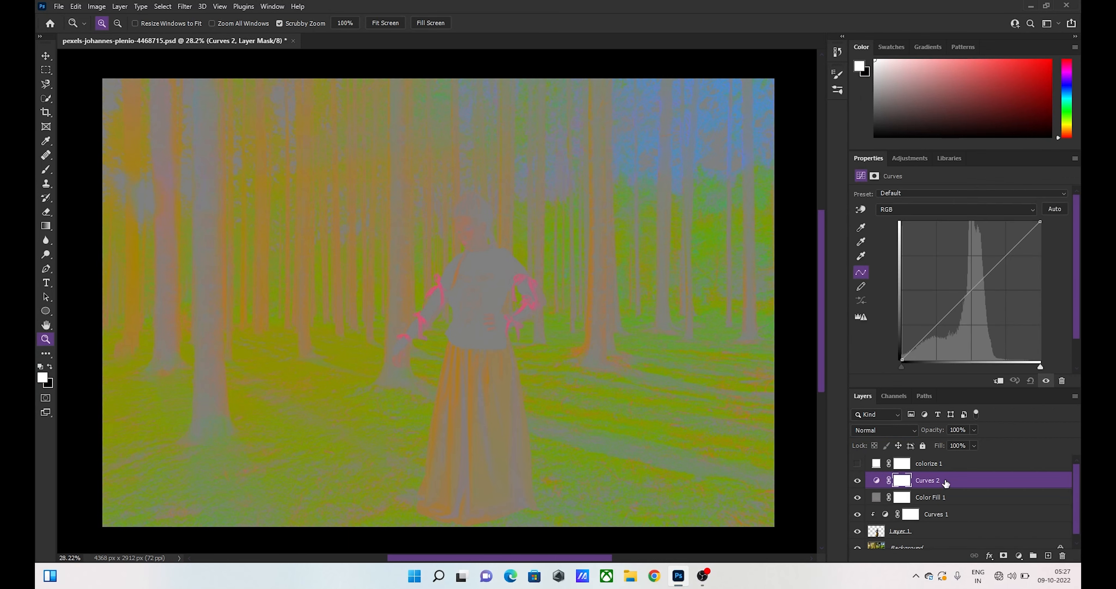
left_click_drag(946, 484, 936, 507)
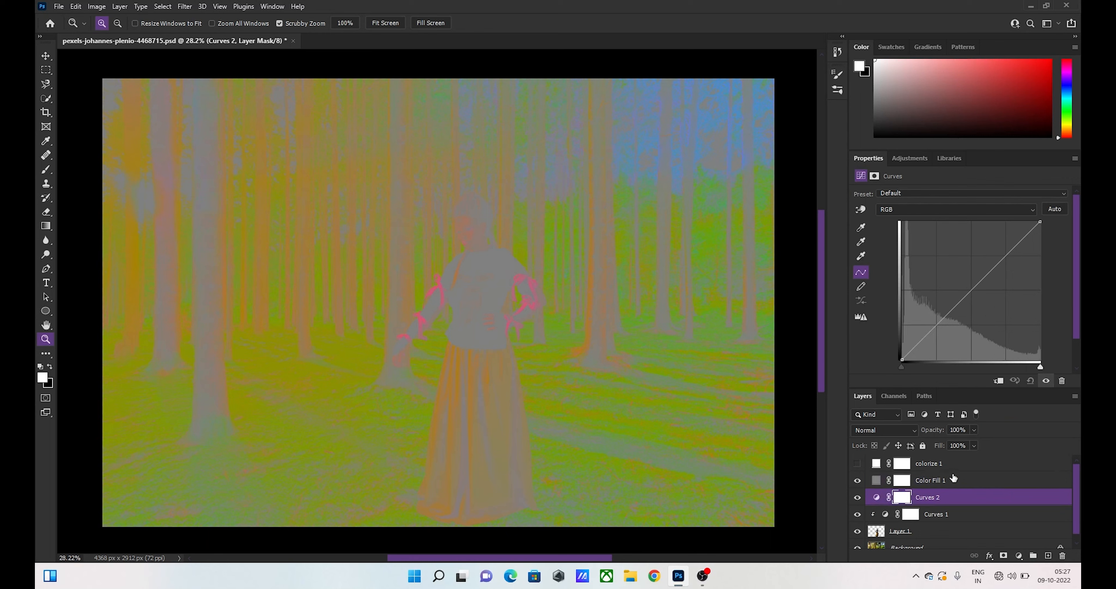
left_click(997, 382)
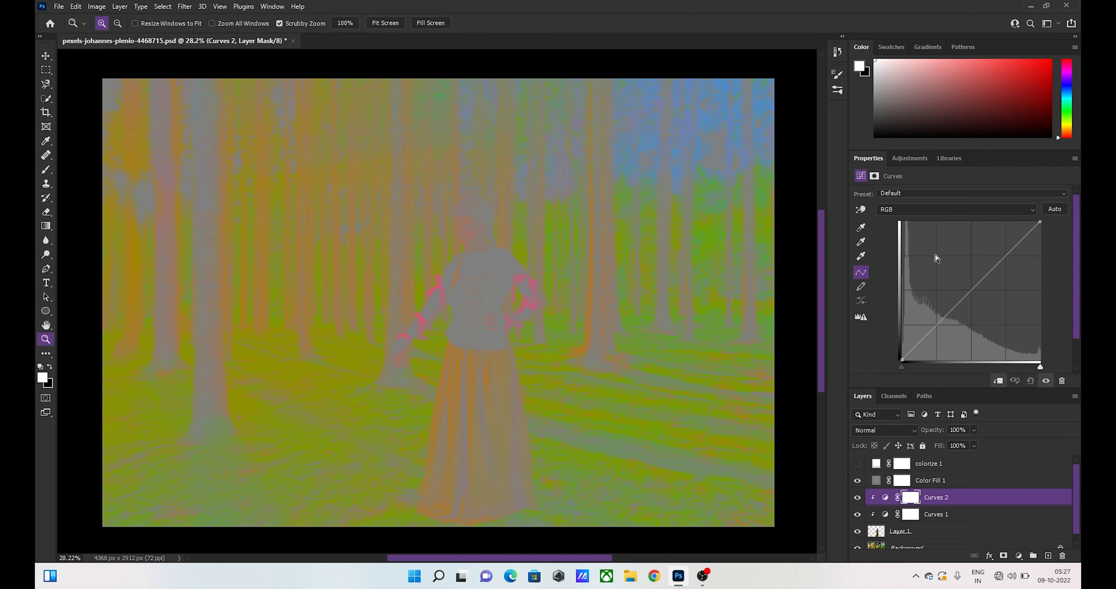
- Switch the second Curves adjustment to the Blue channel
left_click(1003, 211)
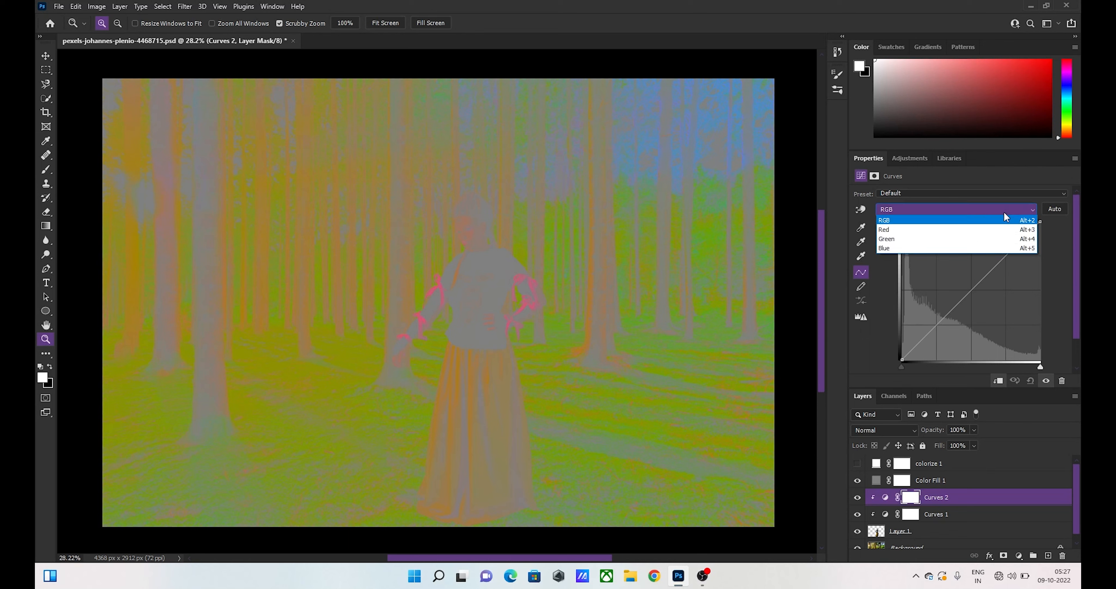
left_click(953, 250)
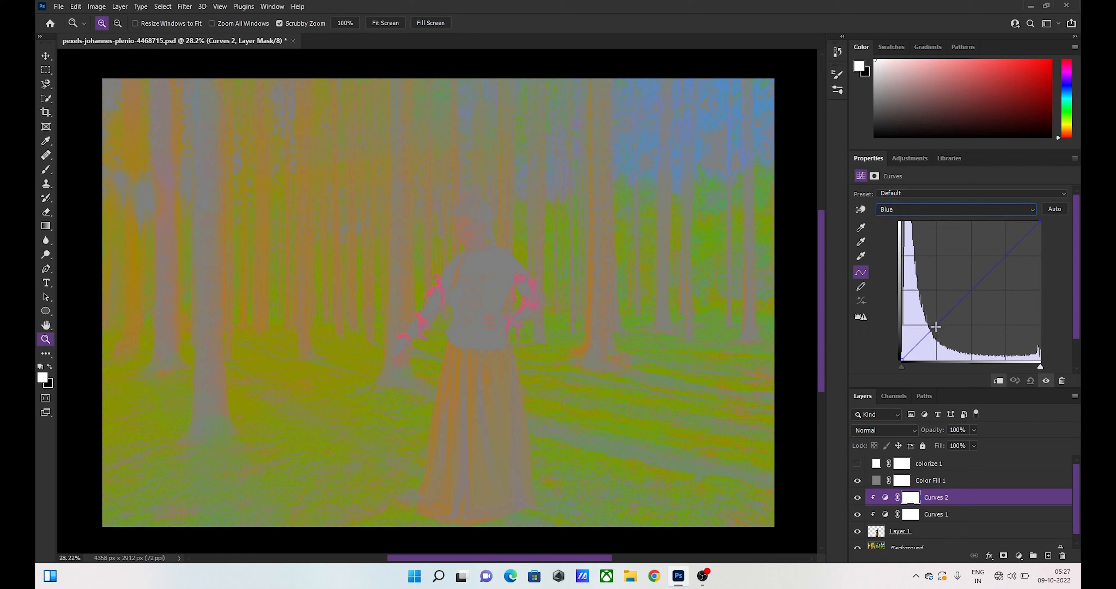
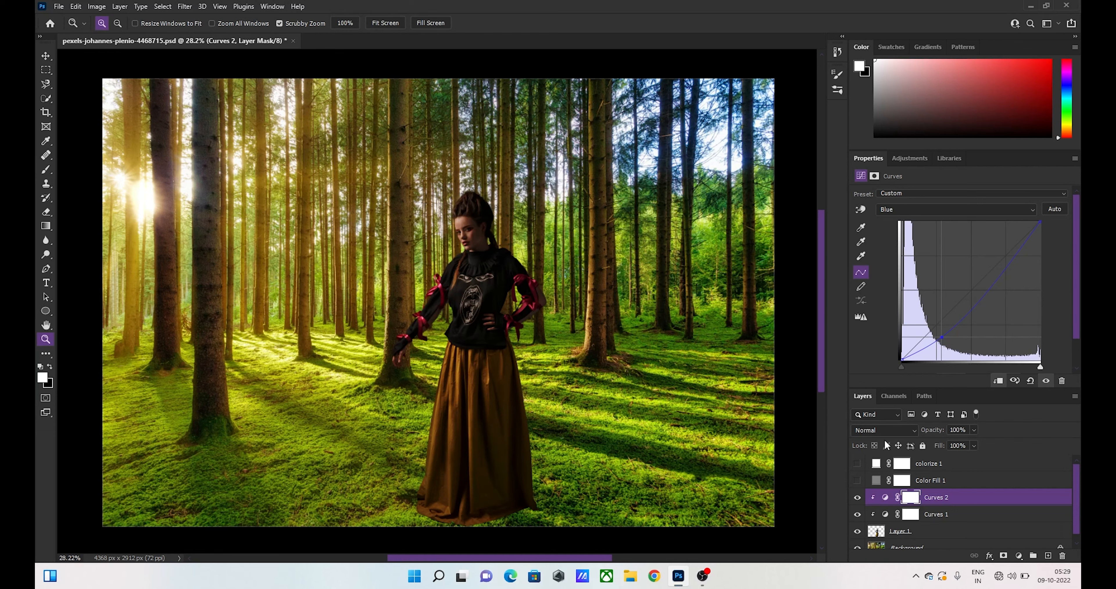
- Raise the shadow part of the Red curve slightly in Curves 2 and lower that of the Green curve a touch
left_click(991, 211)
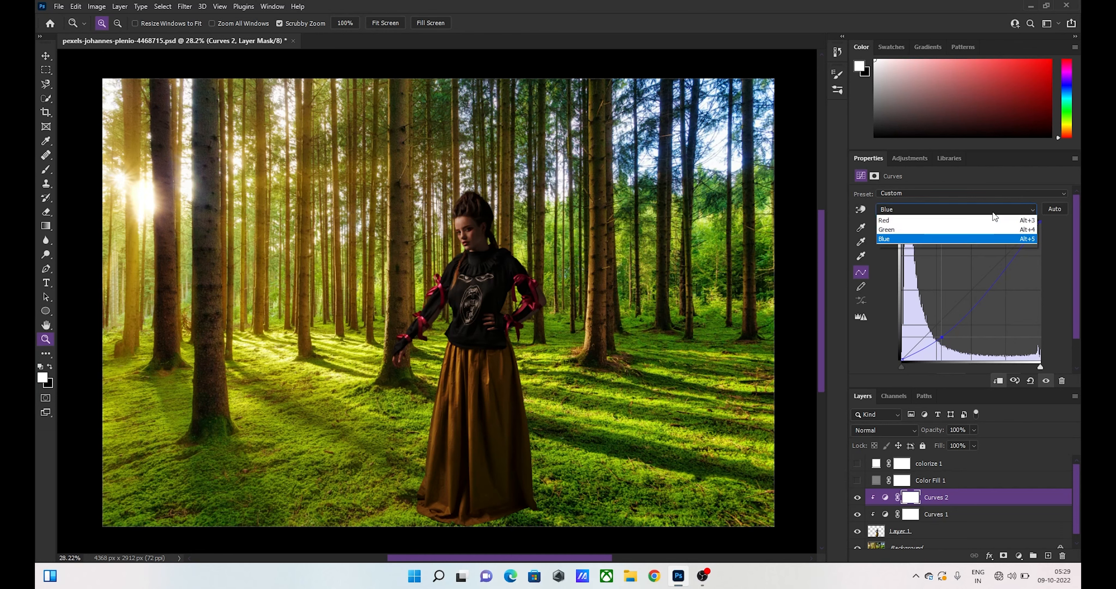
left_click(937, 234)
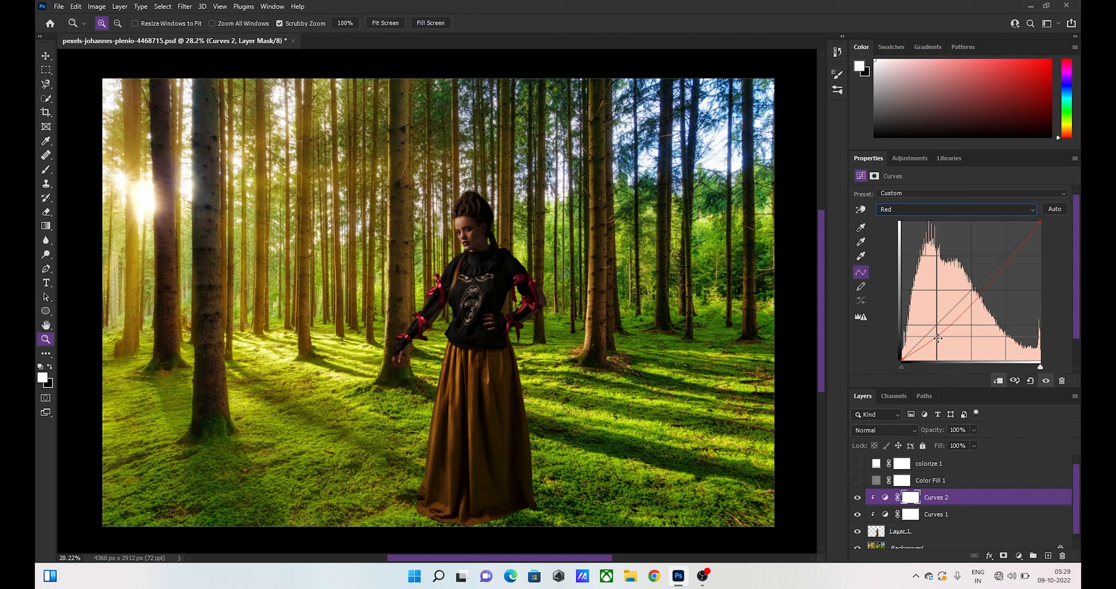
left_click_drag(937, 338, 937, 332)
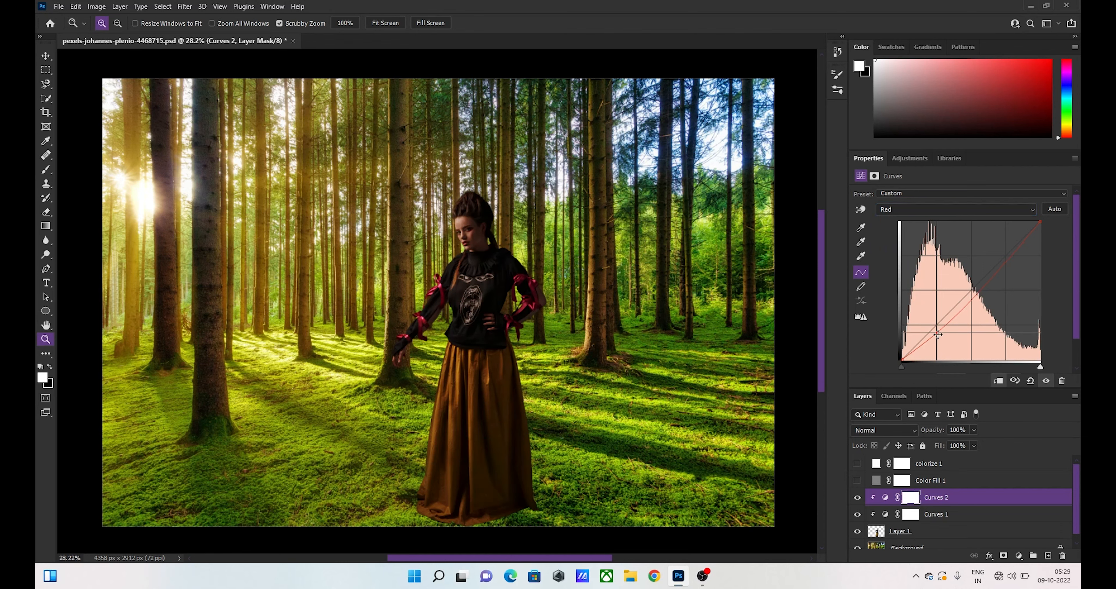
left_click(994, 210)
left_click(959, 239)
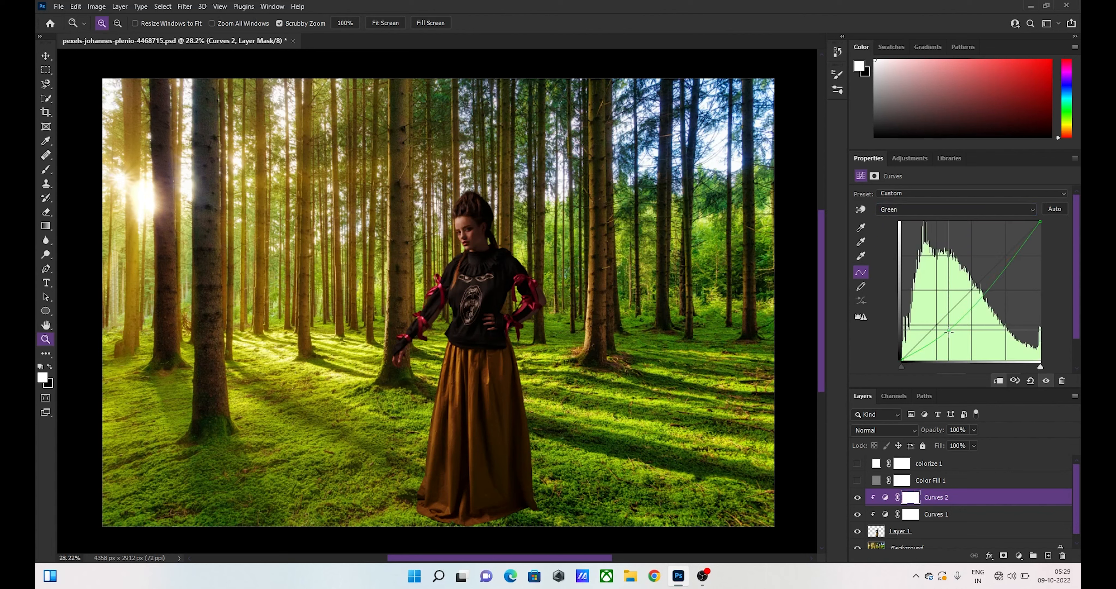
left_click_drag(948, 331, 947, 332)
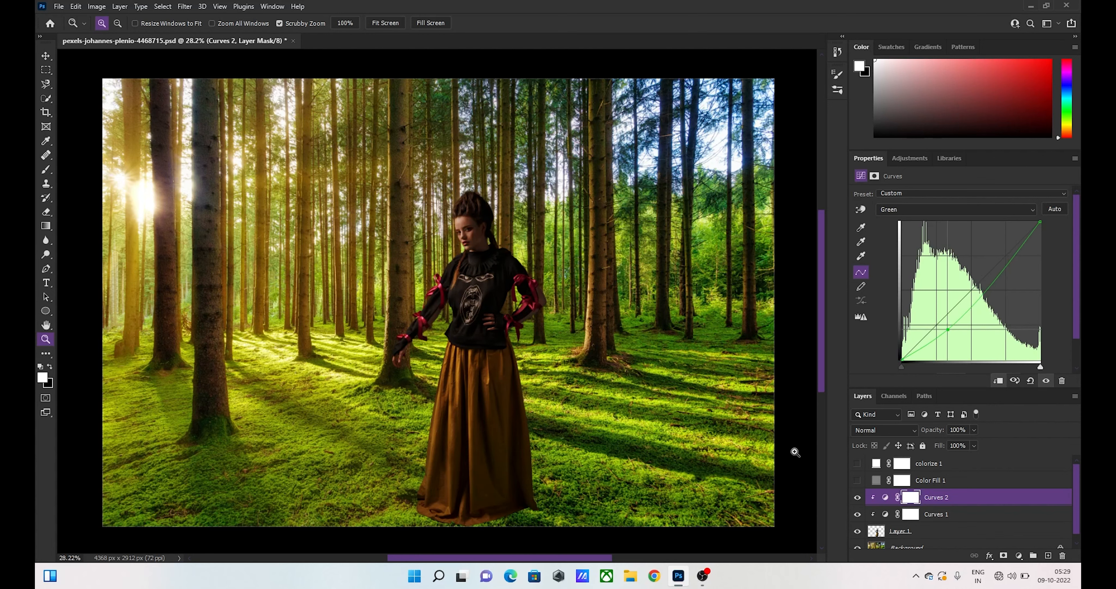
- Compare the woman's colour with and without the Curves 2 adjustment by toggling the layer's visibility
left_click(855, 498)
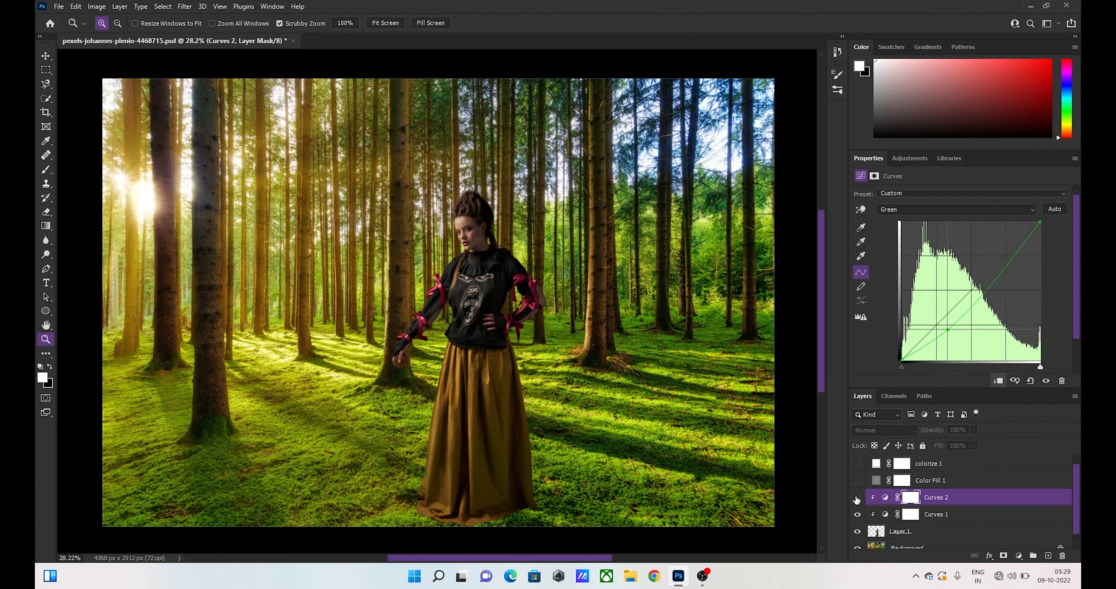
left_click(856, 498)
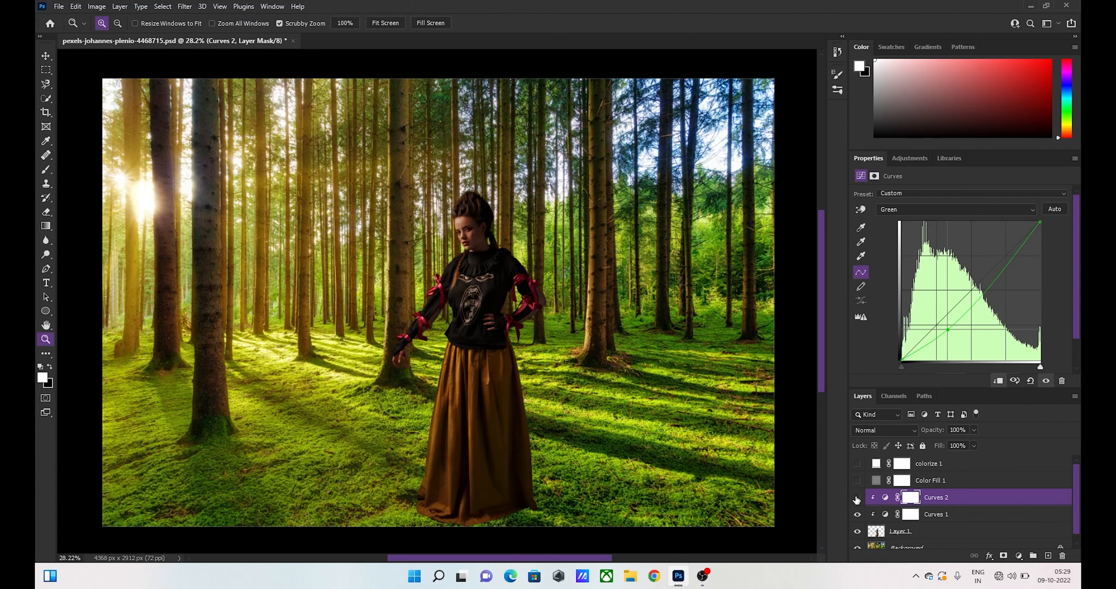
left_click(856, 498)
left_click(856, 498)
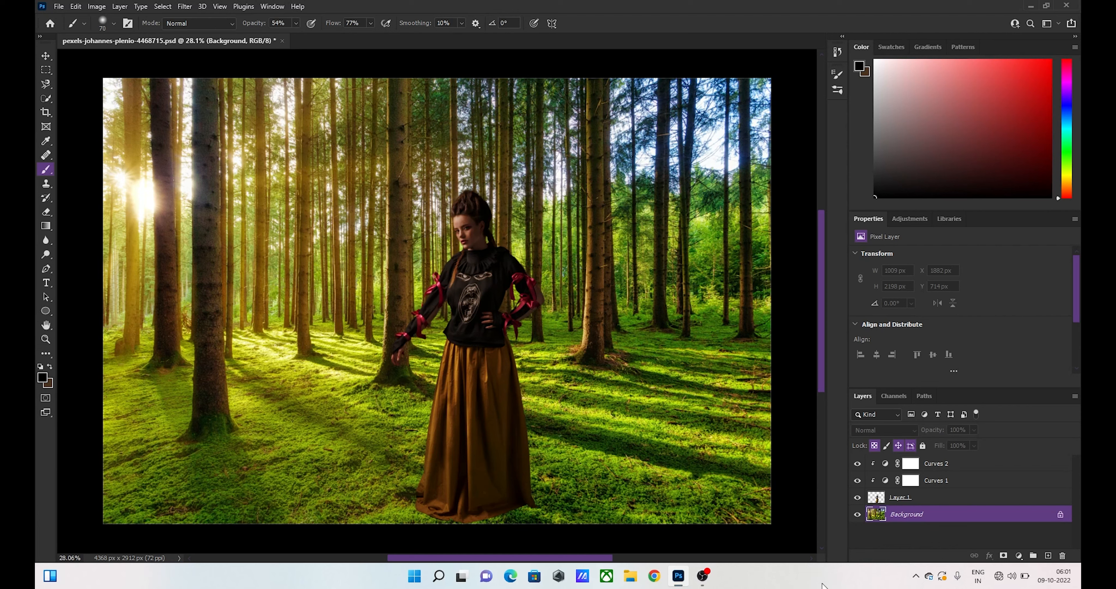
- Add a black 000000 Solid Color fill layer directly above the Background and invert its mask to hide the fill
left_click(1017, 555)
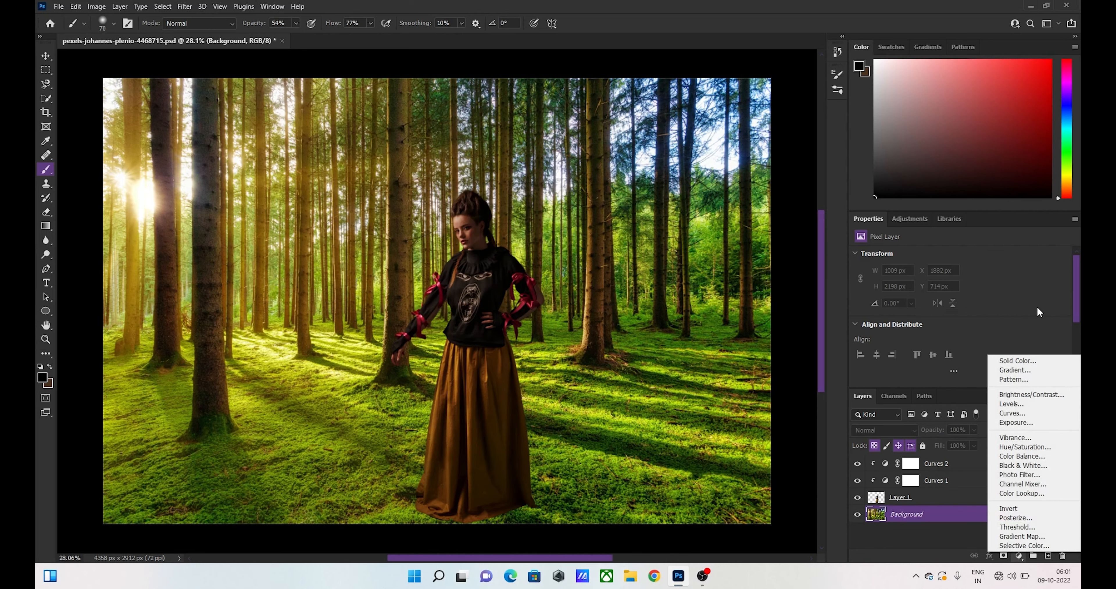
left_click(1016, 362)
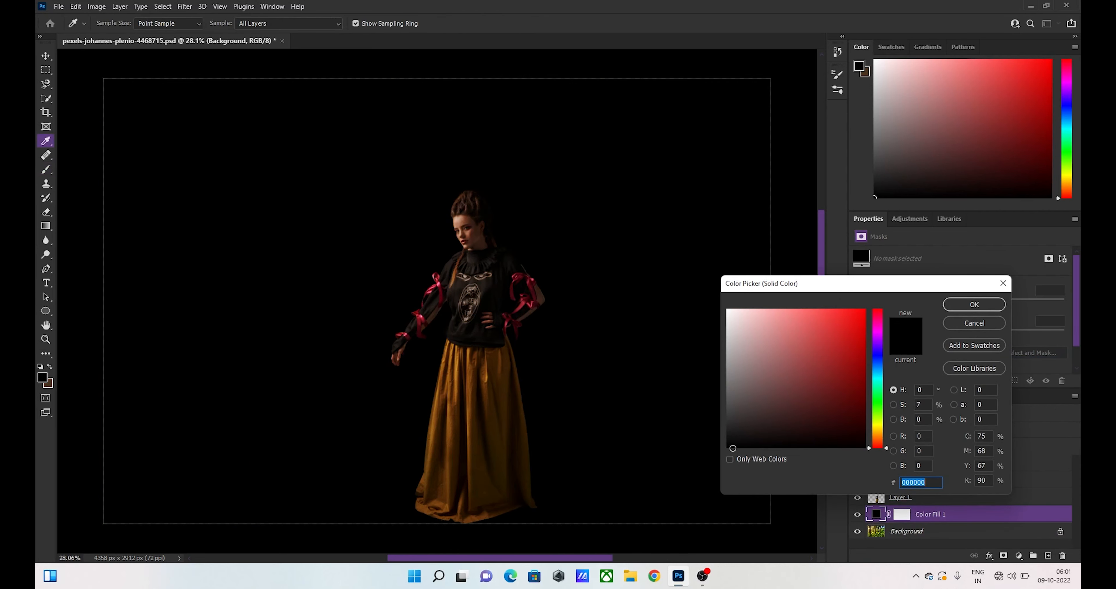
left_click(975, 305)
left_click(894, 513)
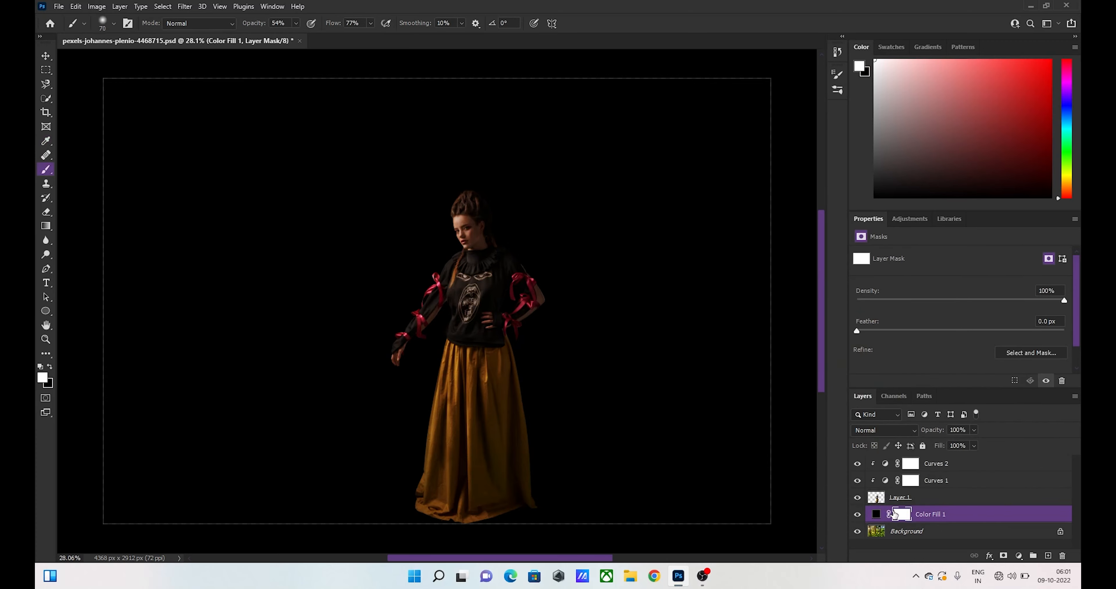
key("ctrl+i")
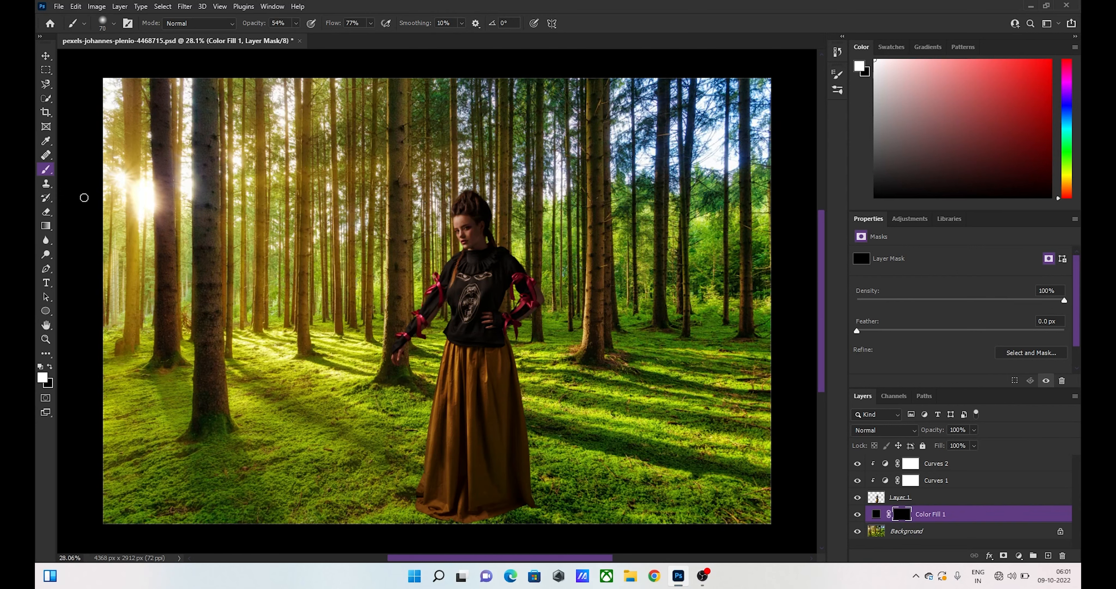
- Paint a soft white stroke on the fill layer's mask to shade the moss beside the skirt's hem, using an 800 px Soft Round Pressure Opacity and Flow brush
left_click(114, 24)
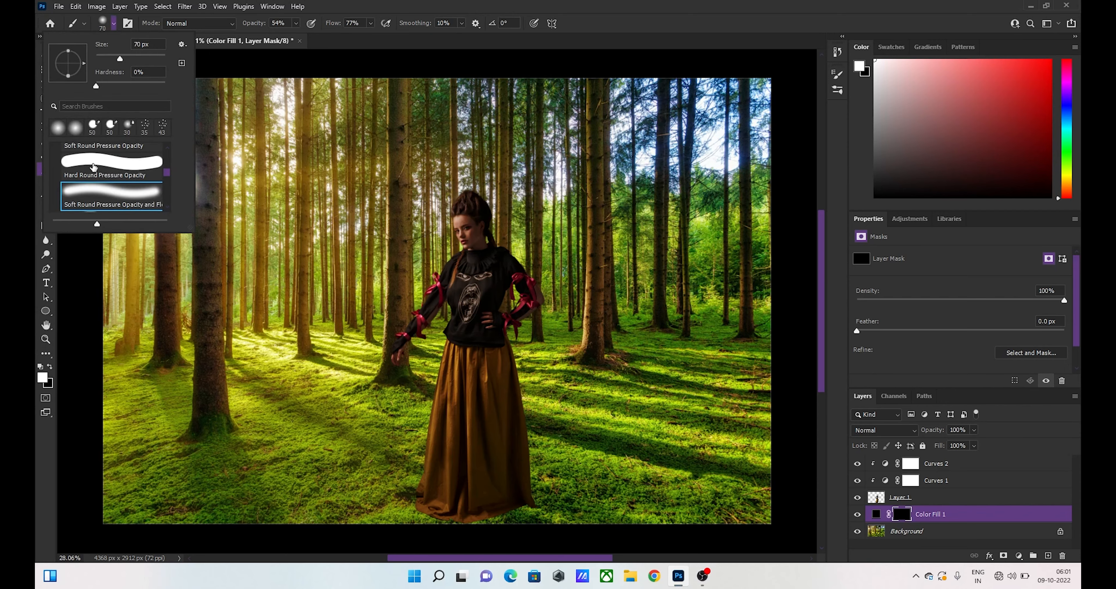
left_click(96, 193)
mouse_move(471, 426)
left_mouse_down()
mouse_move(459, 428)
mouse_move(507, 453)
left_mouse_up()
scroll(507, 452, "down", 3)
scroll(507, 452, "down", 3)
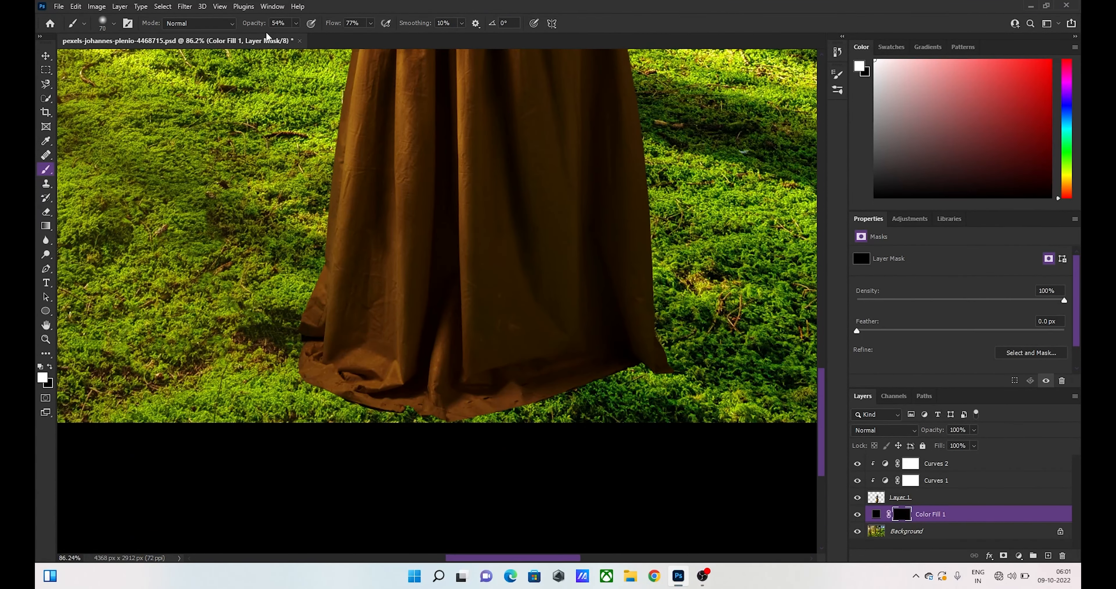
scroll(433, 216, "up", 3)
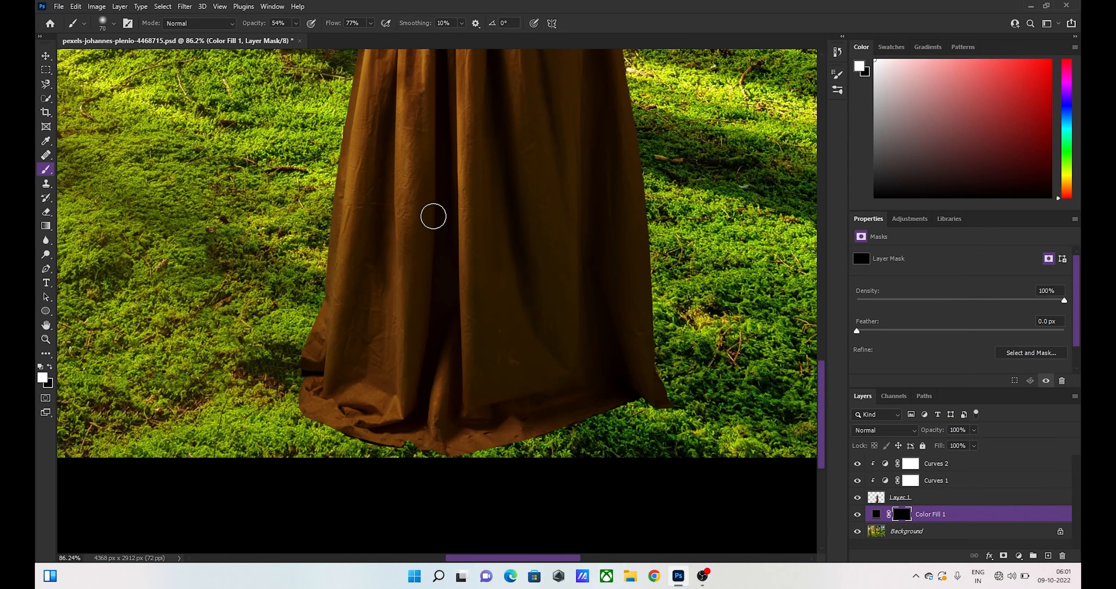
scroll(433, 215, "right", 4)
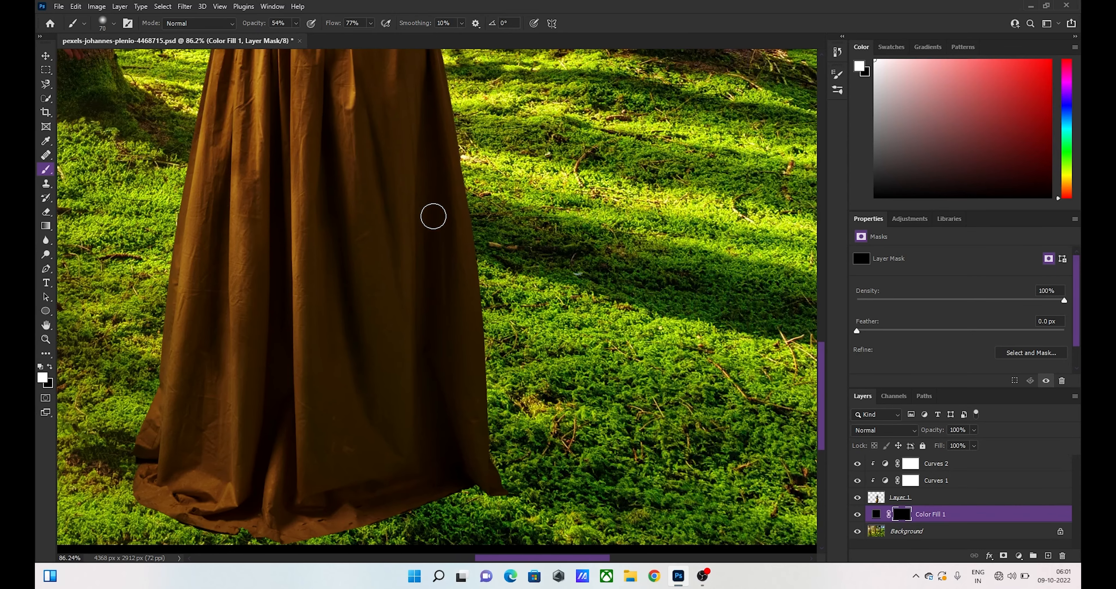
key("bracketright")
key("bracketright")
key("bracketright")
key("bracketright")
key("bracketright")
key("bracketright")
key("bracketright")
key("bracketright")
key("bracketright")
key("bracketright")
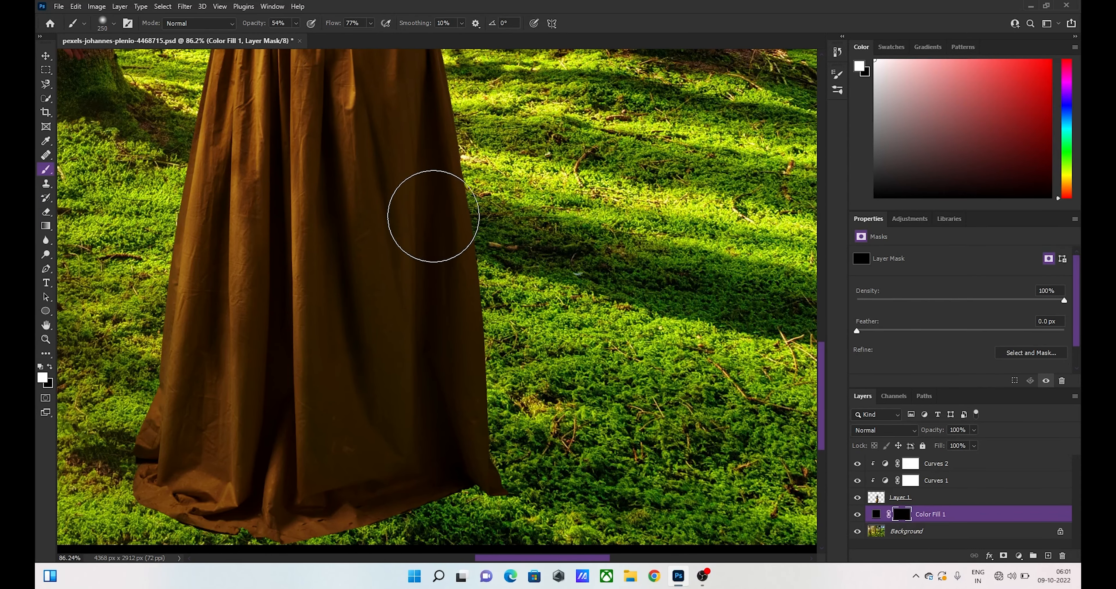
key("bracketright")
key("bracketright")
key("bracketright")
key("bracketright")
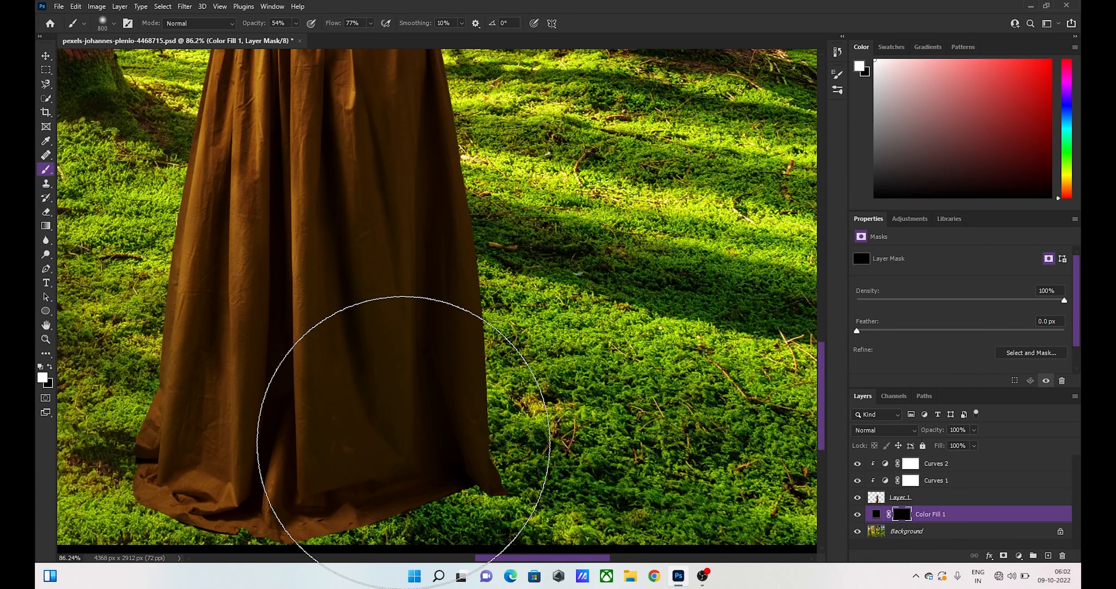
left_click_drag(403, 442, 744, 454)
- Extend the painted ground shadow across the moss to the photo's lower right corner
scroll(744, 445, "right", 5)
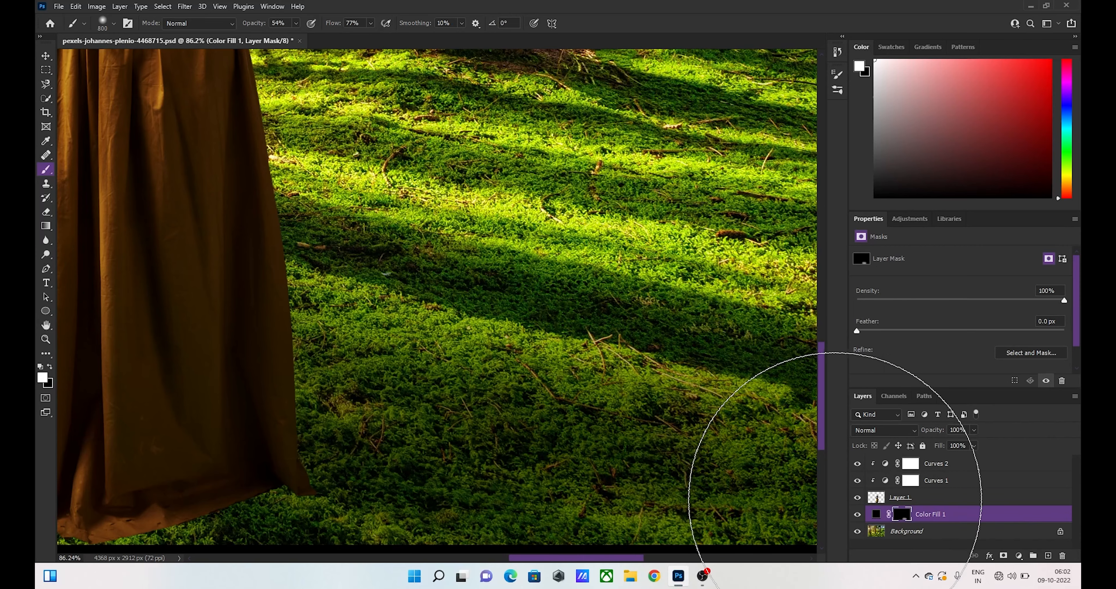
scroll(694, 498, "left", 2)
scroll(695, 498, "right", 5)
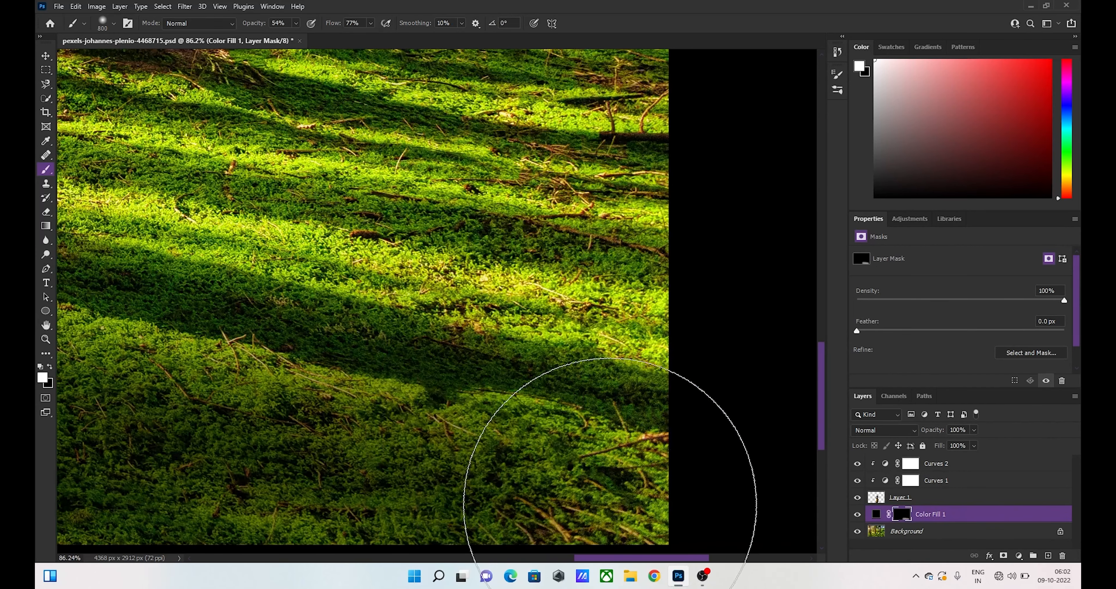
left_click(604, 496)
left_click(511, 480)
- Deepen the shadow on the moss close to the right side of the skirt's hem with the large soft brush
scroll(508, 479, "left", 4)
scroll(508, 480, "left", 8)
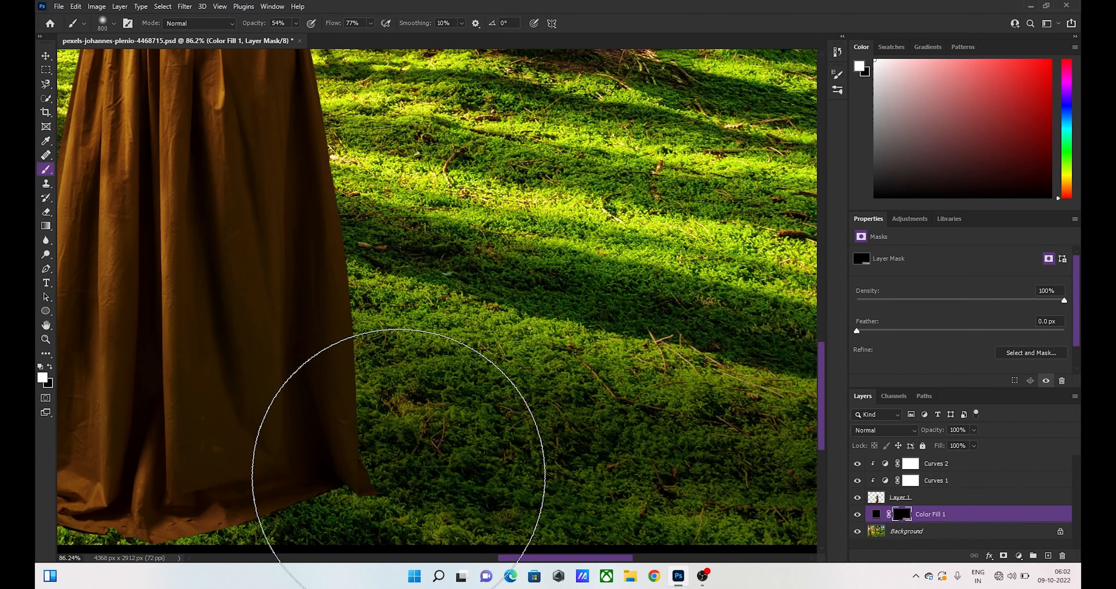
left_click(418, 474)
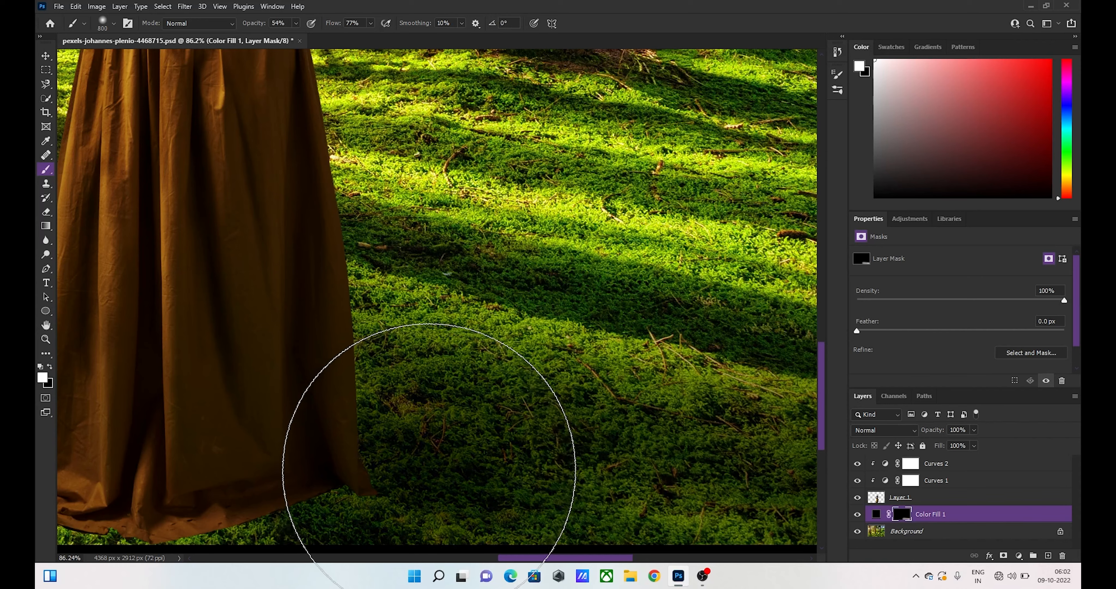
left_click(520, 474)
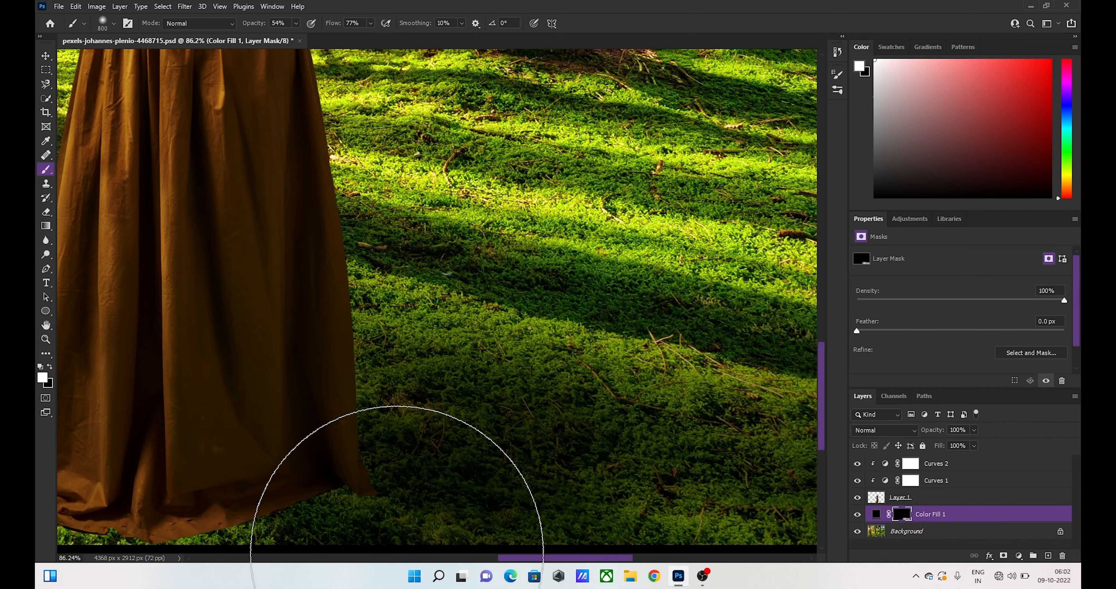
scroll(396, 559, "right", 2)
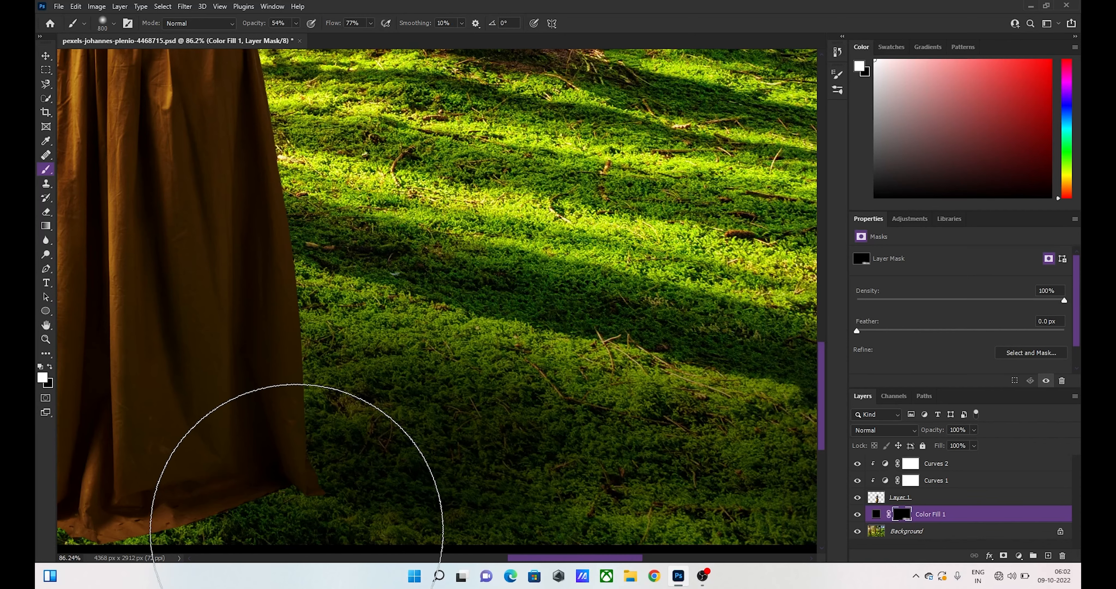
scroll(260, 532, "down", 3)
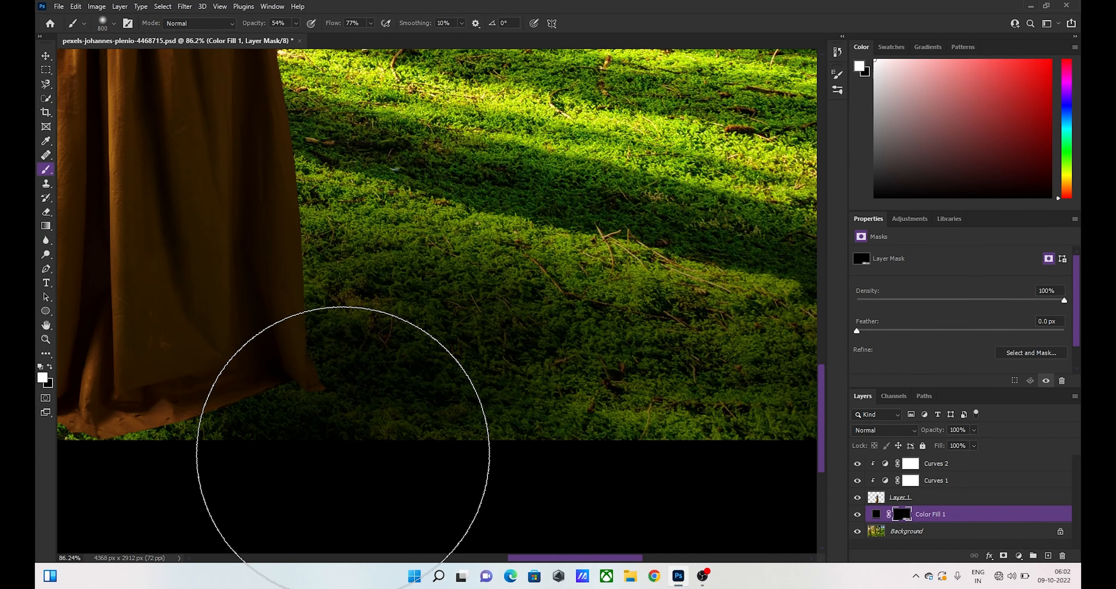
scroll(341, 471, "right", 3)
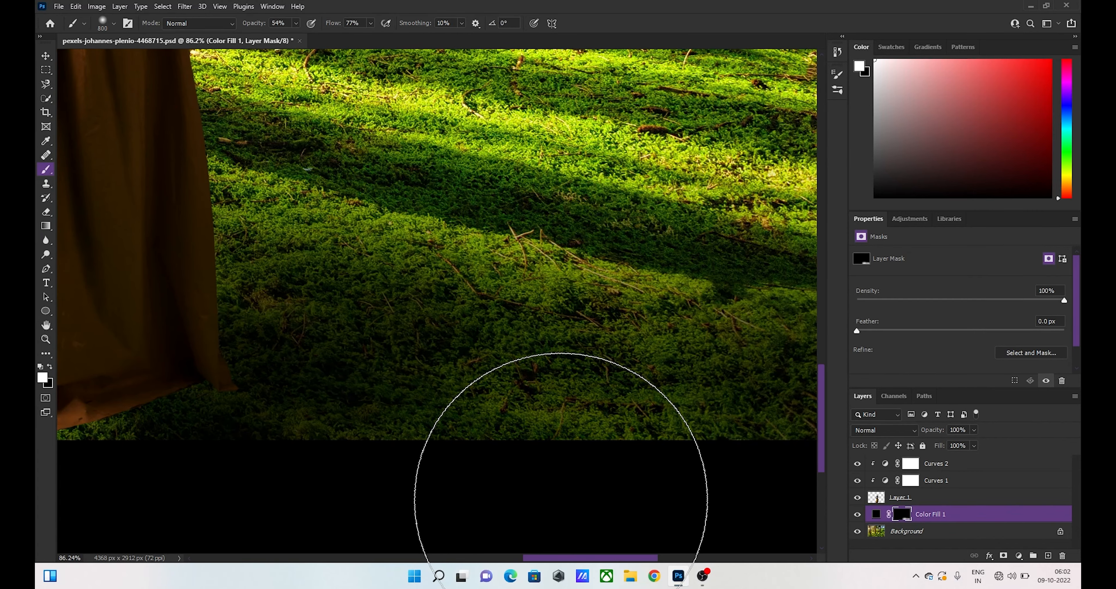
scroll(297, 454, "left", 3)
scroll(296, 452, "left", 5)
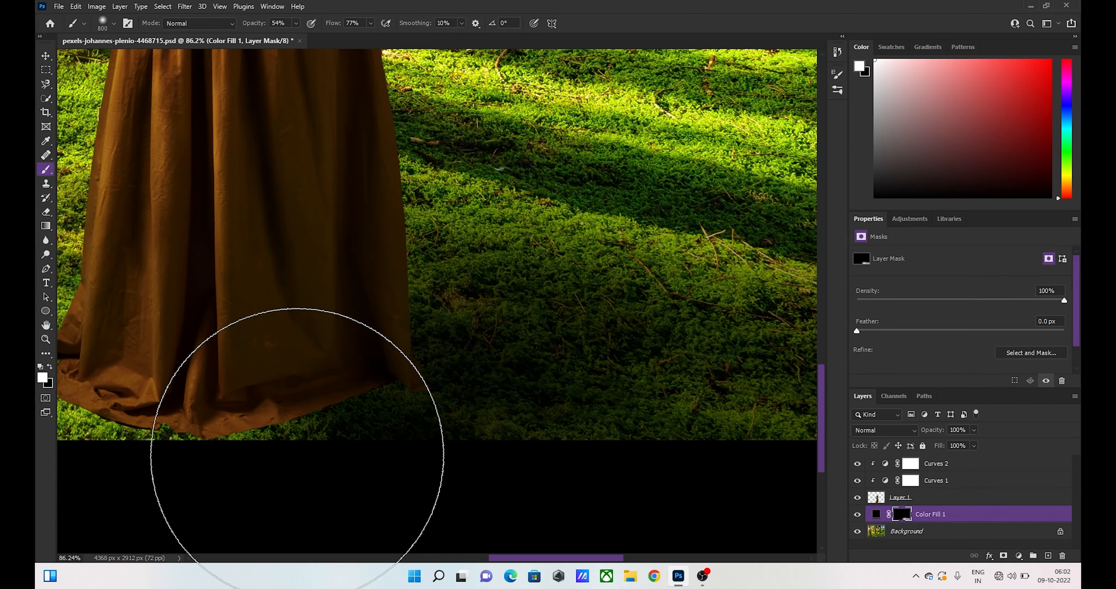
- Reduce the brush to 80 px and paint a thin contact shadow along the front and left edge of the skirt's hem
key("bracketleft")
key("bracketleft")
key("bracketleft")
key("bracketleft")
key("bracketleft")
key("bracketleft")
key("bracketleft")
key("bracketleft")
key("bracketleft")
key("bracketleft")
key("bracketleft")
key("bracketleft")
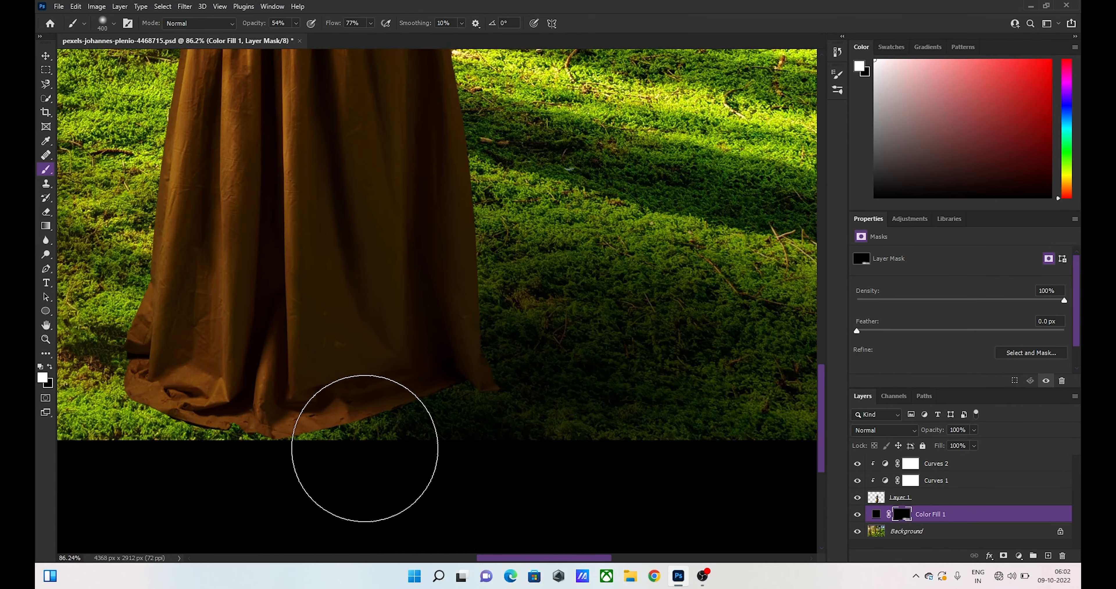
key("bracketleft")
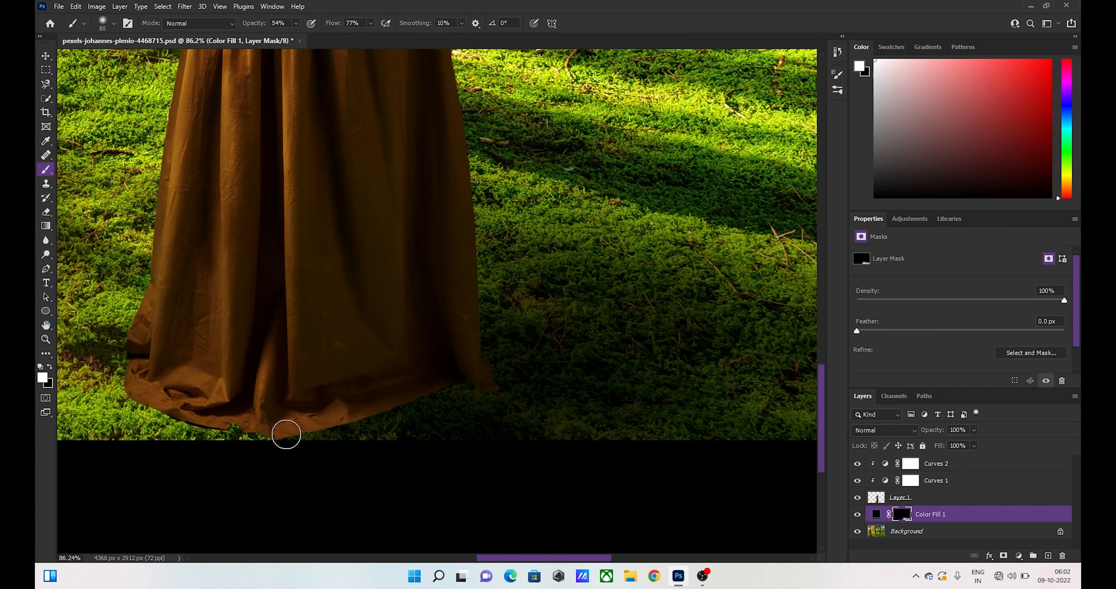
mouse_move(235, 428)
left_mouse_down()
mouse_move(174, 411)
mouse_move(134, 384)
mouse_move(138, 401)
mouse_move(136, 370)
mouse_move(140, 395)
mouse_move(171, 406)
mouse_move(151, 405)
mouse_move(267, 435)
mouse_move(336, 426)
mouse_move(308, 436)
mouse_move(343, 417)
mouse_move(246, 437)
mouse_move(135, 391)
left_mouse_up()
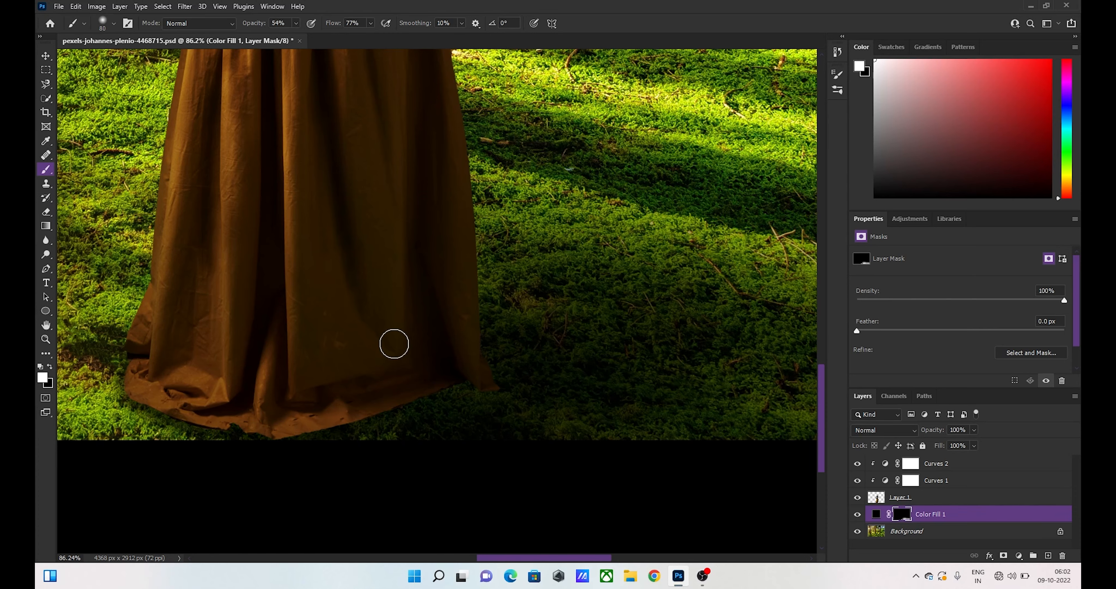
- Enlarge the brush to 500 px and darken the moss along the photo's lower edge, from beside the skirt to the right corner
left_click_drag(387, 337, 346, 300)
scroll(346, 301, "up", 5)
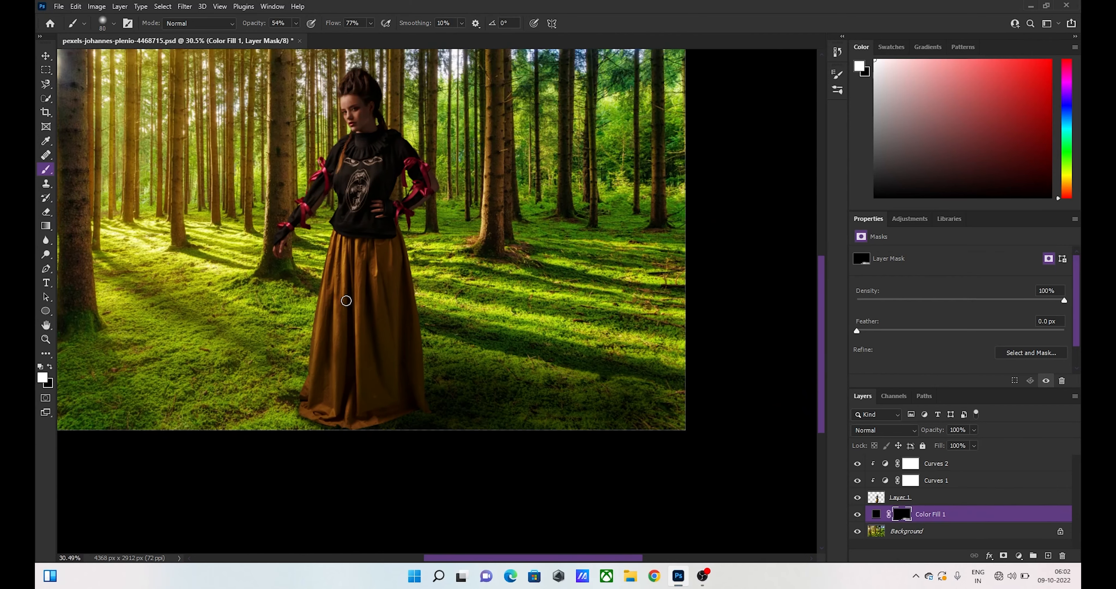
scroll(346, 300, "up", 3)
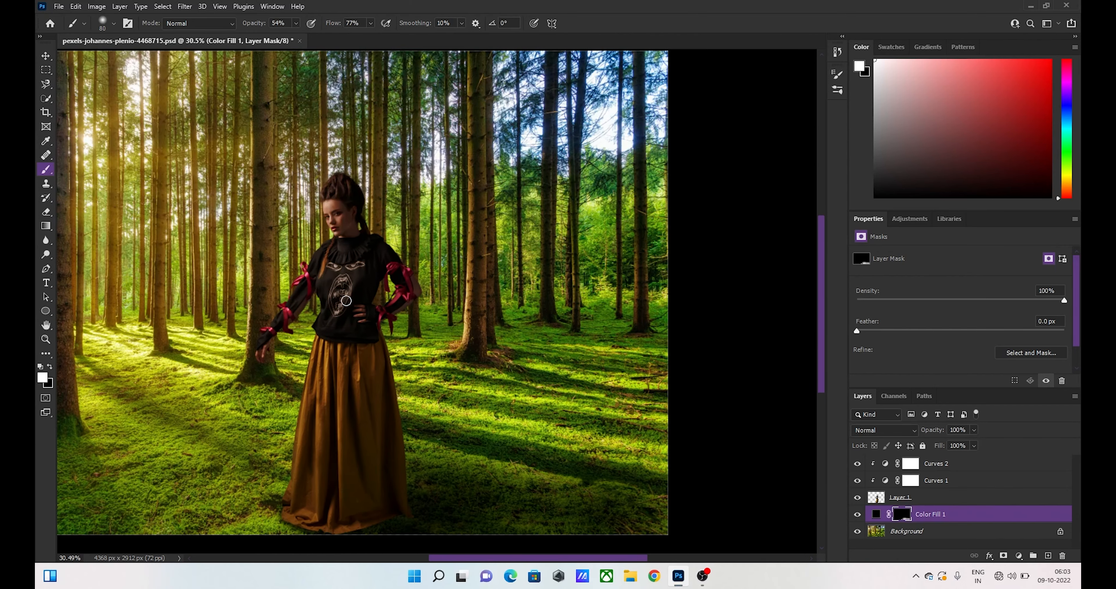
key("bracketright")
key("bracketright")
key("bracketright")
key("bracketright")
key("bracketright")
key("bracketright")
key("bracketright")
key("bracketright")
key("bracketright")
key("bracketright")
left_click_drag(523, 523, 676, 526)
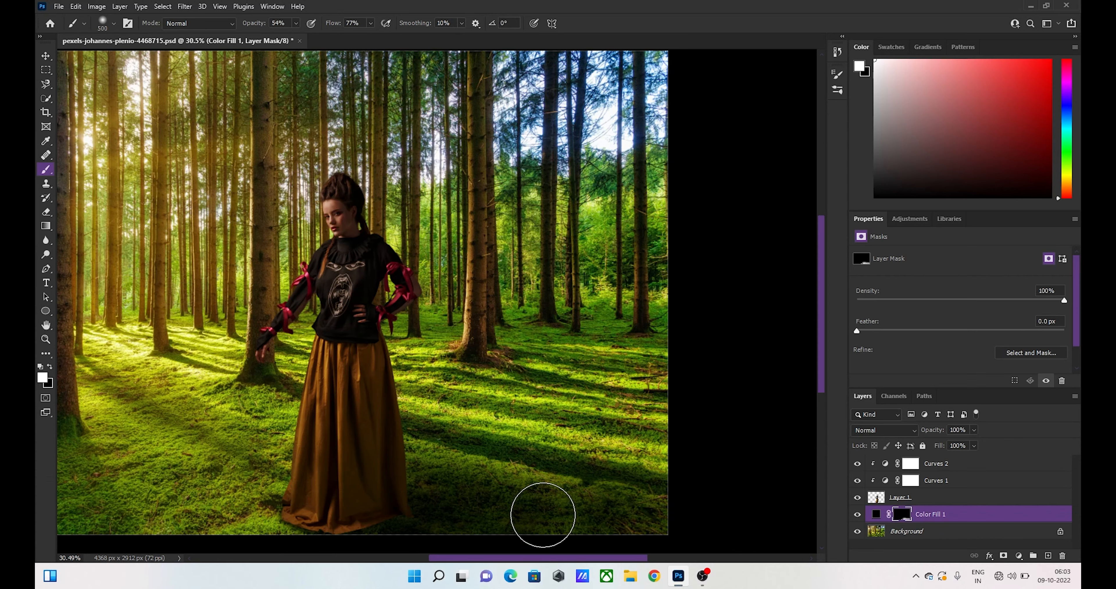
scroll(316, 455, "right", 3)
scroll(314, 456, "left", 6)
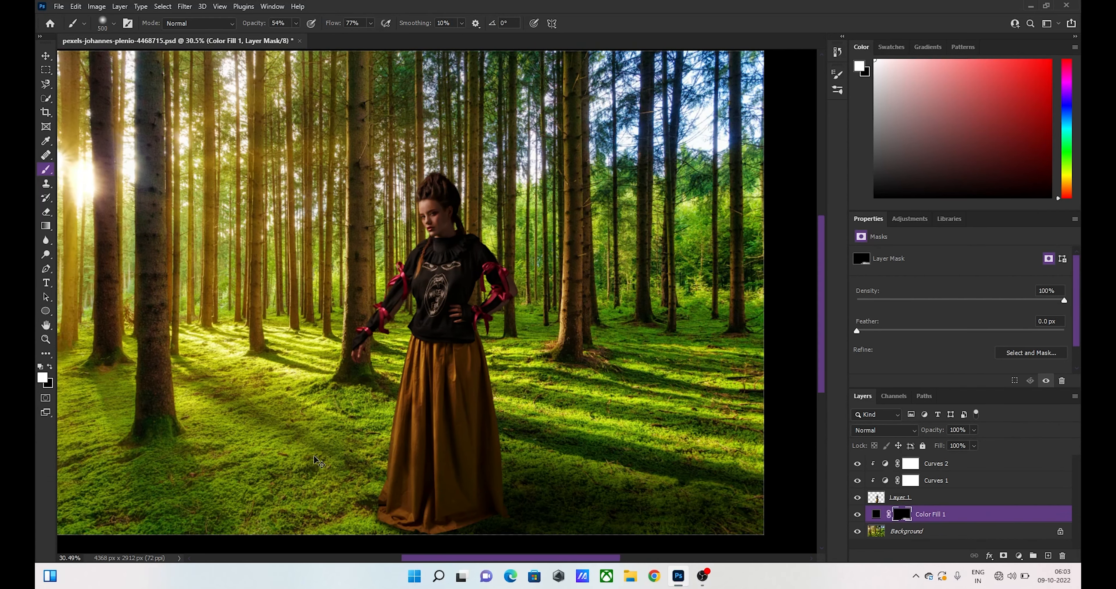
left_click(418, 404, "ctrl")
scroll(418, 404, "up", 1)
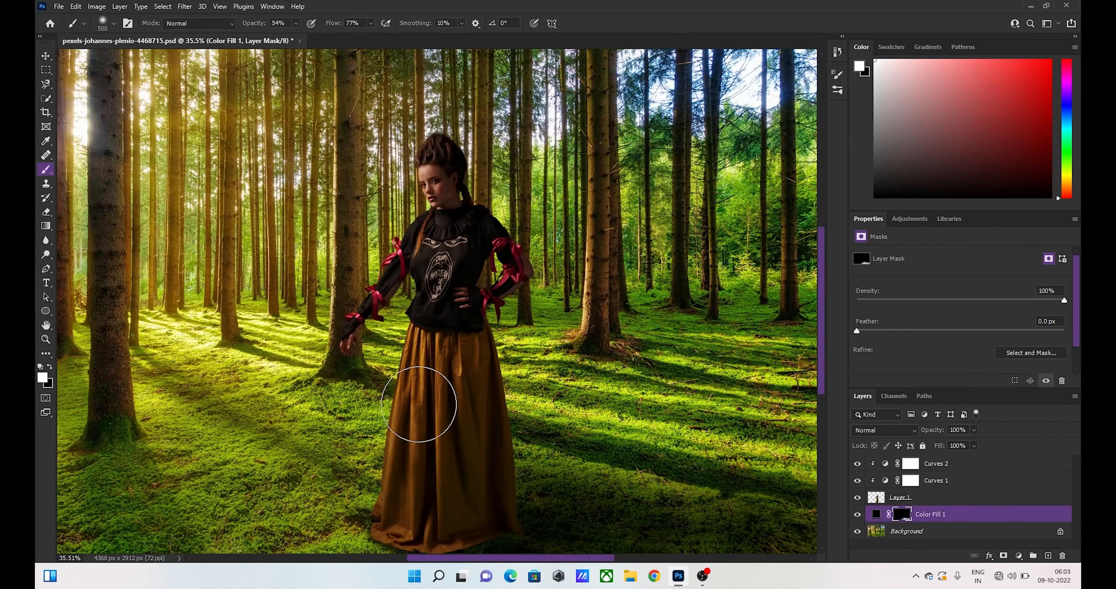
- Add a black Solid Color fill layer above the ground shadow fill
scroll(416, 404, "down", 2)
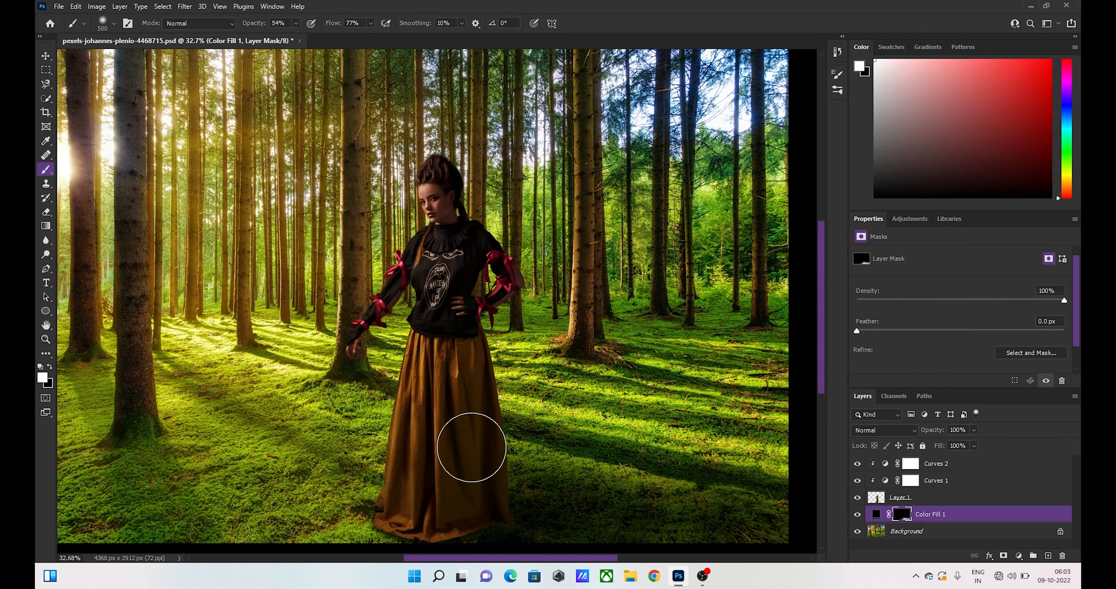
left_click(1020, 555)
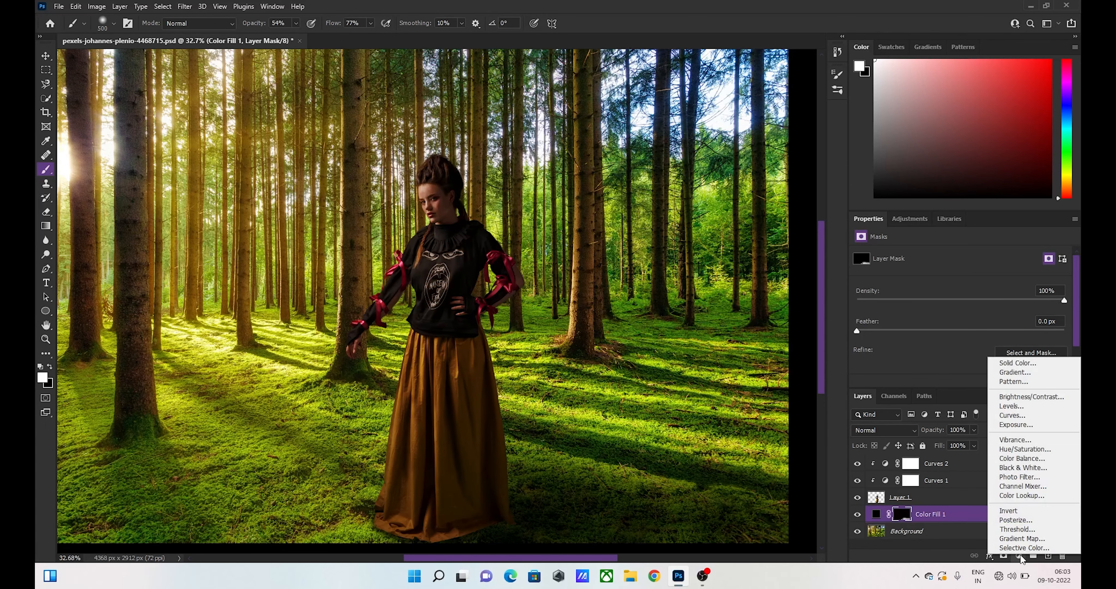
left_click(1011, 366)
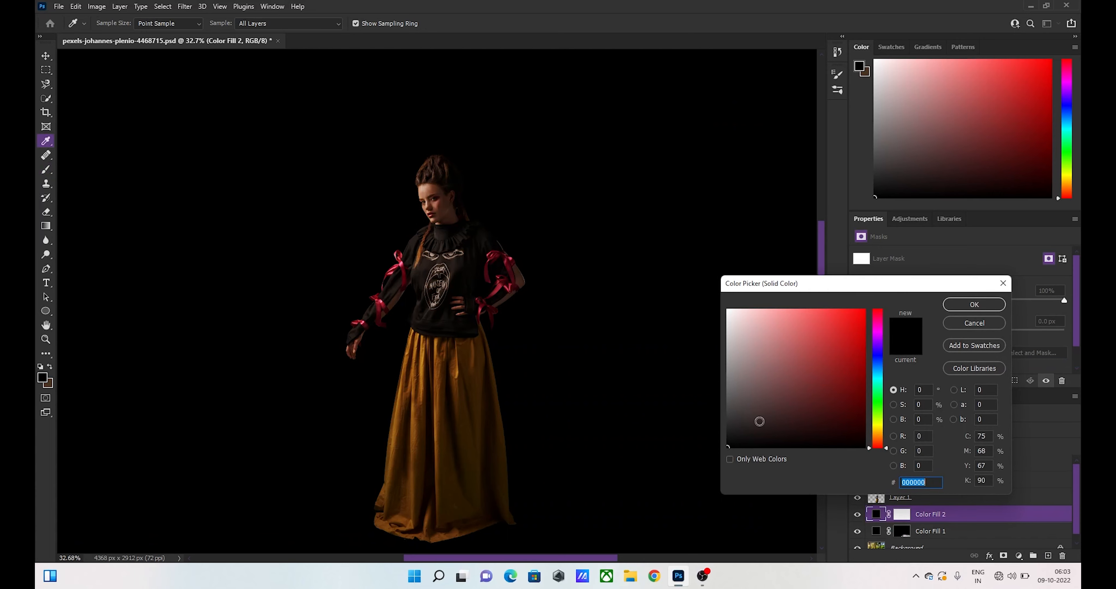
left_click_drag(767, 414, 677, 477)
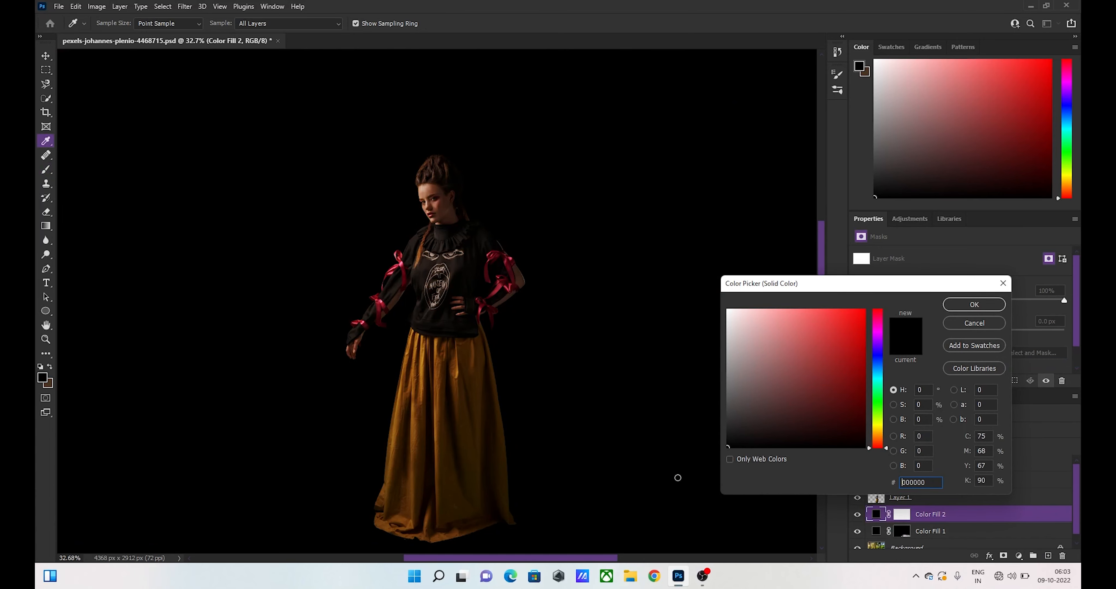
left_click(974, 305)
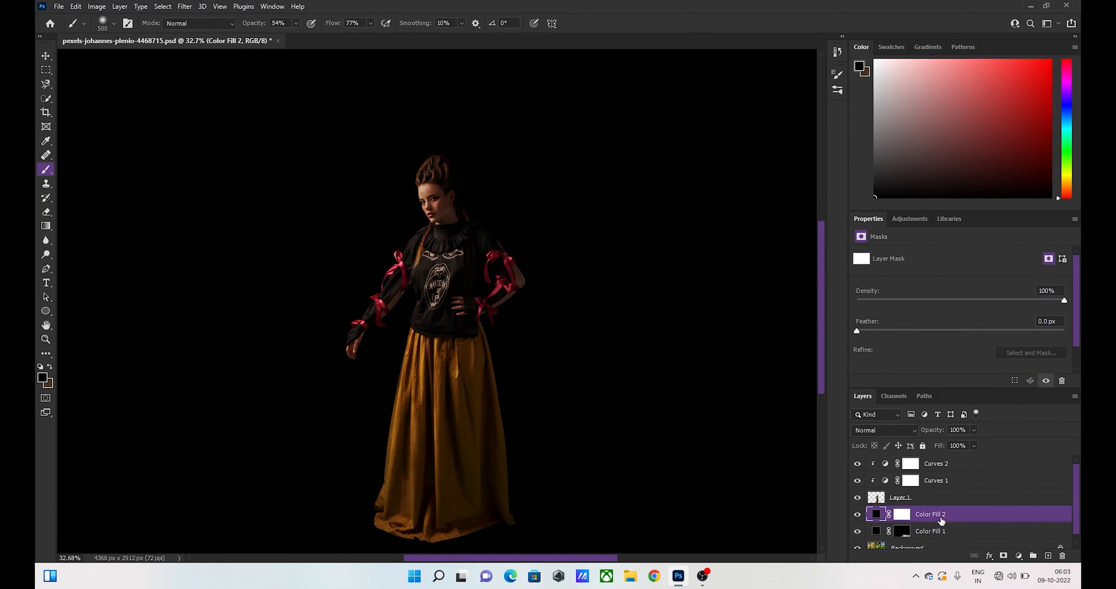
- Move the new black fill above the woman's layer, clip it to her, and invert its mask to black
left_click_drag(941, 521, 950, 496)
left_click(909, 497)
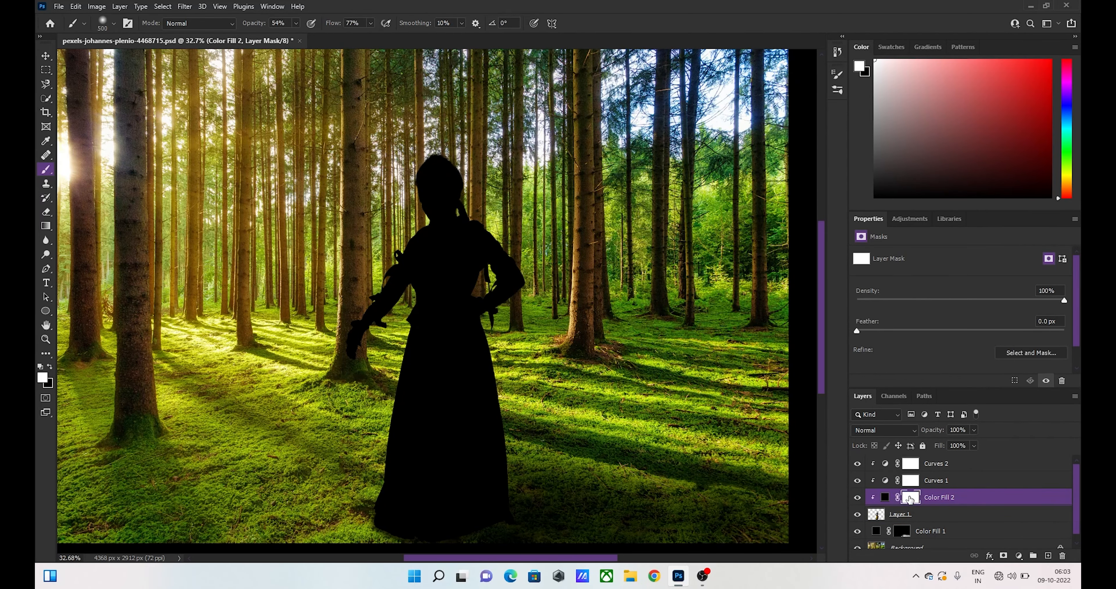
key("ctrl+i")
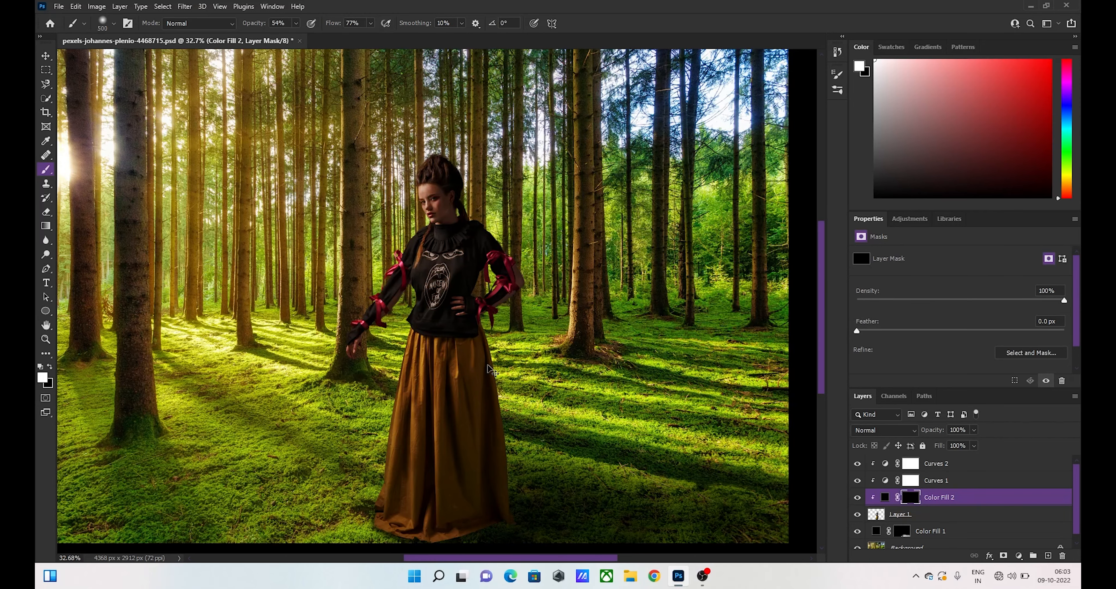
- Lower the brush opacity to 24% and paint shading down the right half of the skirt on the clipped fill's mask
left_click_drag(488, 365, 515, 390)
scroll(515, 390, "down", 4)
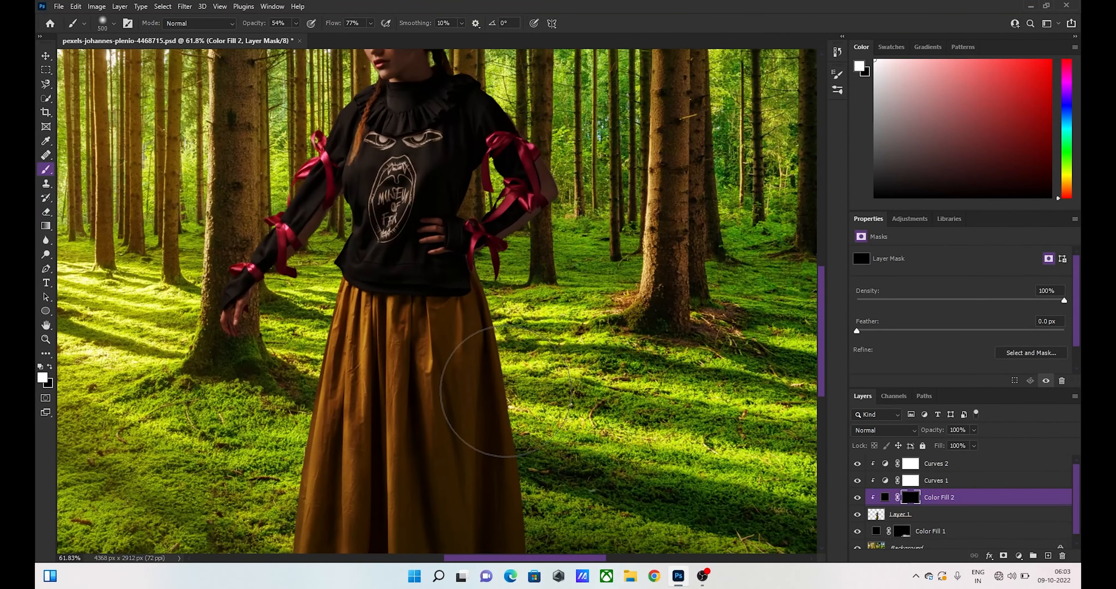
scroll(506, 391, "down", 2)
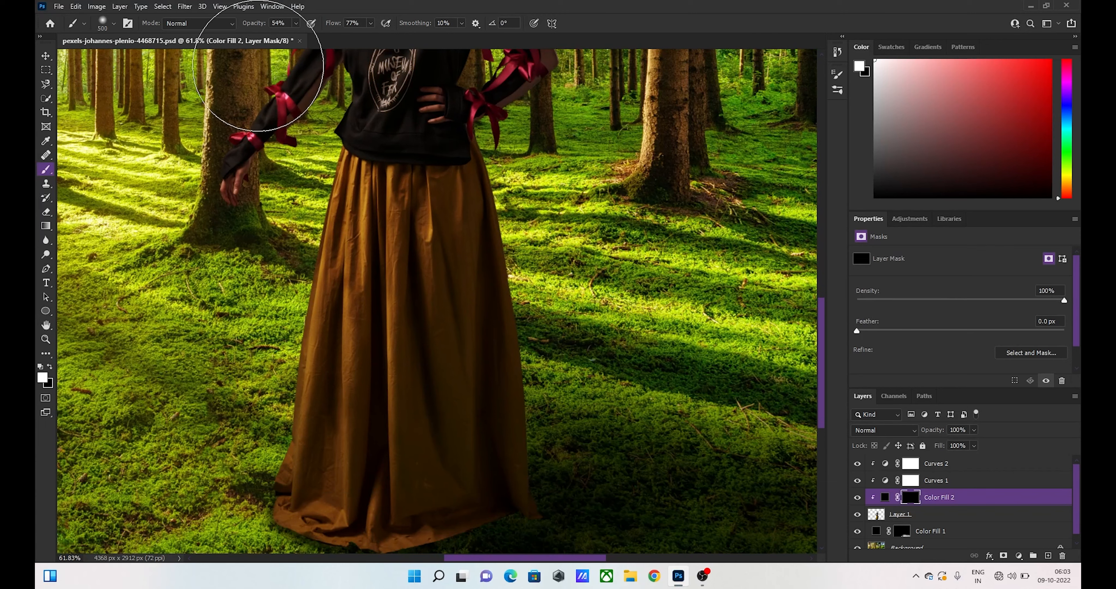
left_click_drag(259, 24, 248, 27)
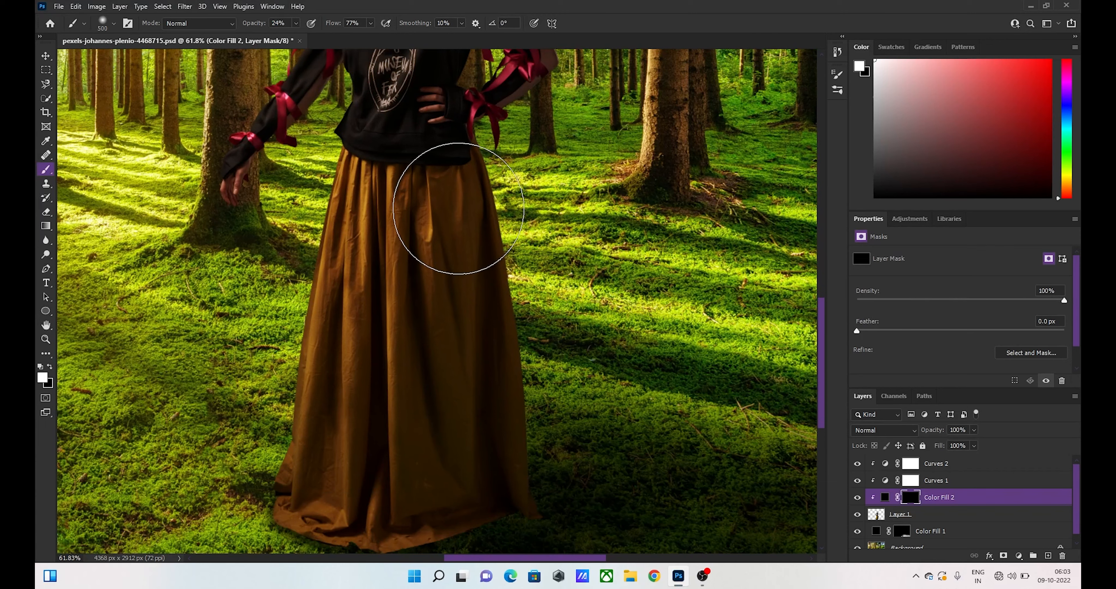
mouse_move(458, 208)
left_mouse_down()
mouse_move(484, 490)
mouse_move(482, 507)
mouse_move(450, 484)
mouse_move(429, 541)
mouse_move(420, 518)
left_mouse_up()
mouse_move(454, 462)
left_mouse_down()
mouse_move(483, 429)
mouse_move(497, 444)
mouse_move(465, 221)
mouse_move(458, 202)
mouse_move(450, 216)
mouse_move(436, 211)
mouse_move(426, 163)
mouse_move(448, 212)
mouse_move(430, 256)
left_mouse_up()
scroll(432, 251, "up", 6)
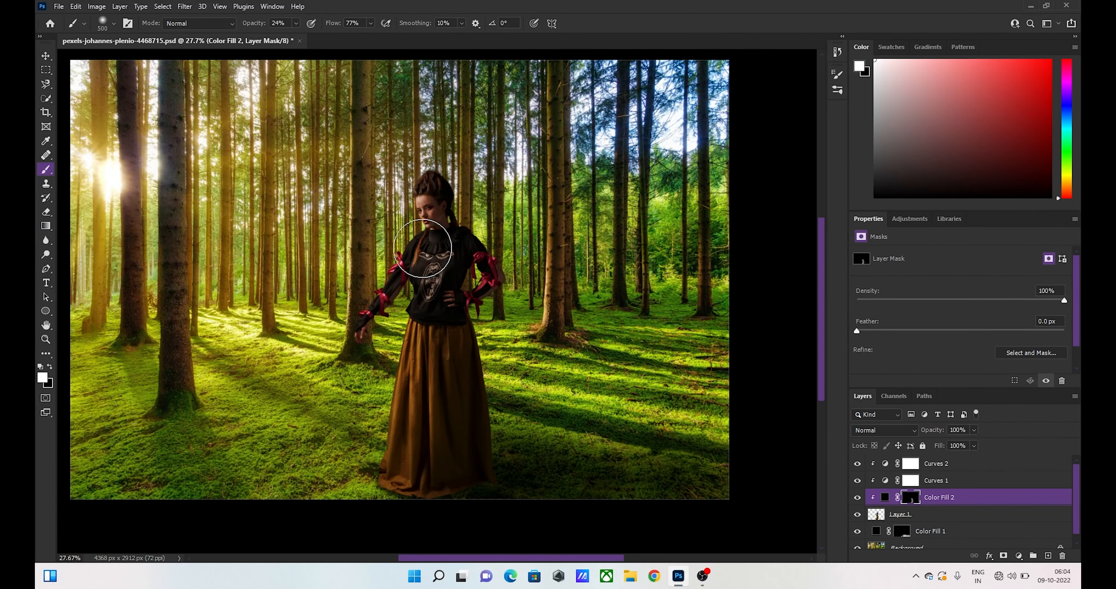
scroll(431, 246, "up", 1)
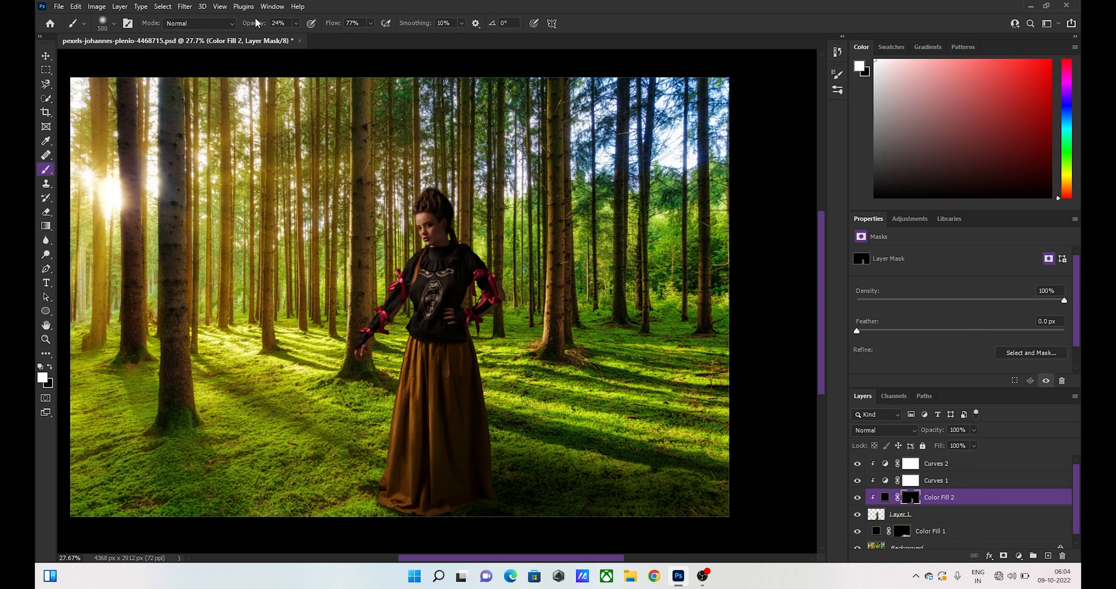
- Lower the brush opacity to 4% and paint faint shading over the upper part of the skirt just below the sweater
left_click_drag(258, 27, 248, 27)
scroll(419, 262, "down", 3)
scroll(418, 261, "up", 7)
scroll(437, 298, "down", 5)
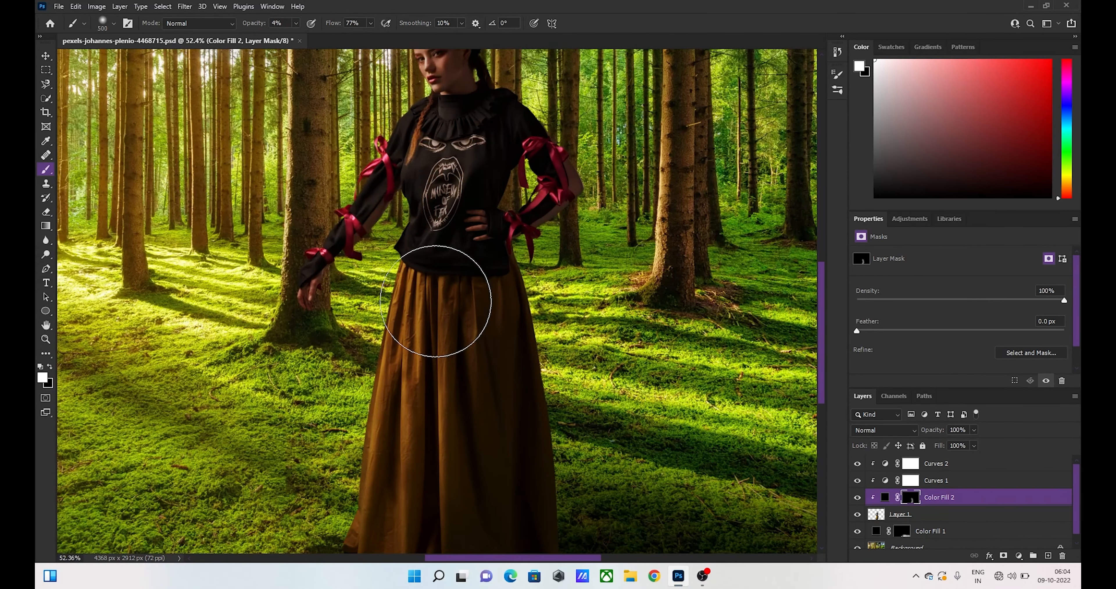
mouse_move(435, 301)
left_mouse_down()
mouse_move(428, 450)
mouse_move(428, 419)
mouse_move(431, 440)
mouse_move(446, 445)
mouse_move(462, 359)
left_mouse_up()
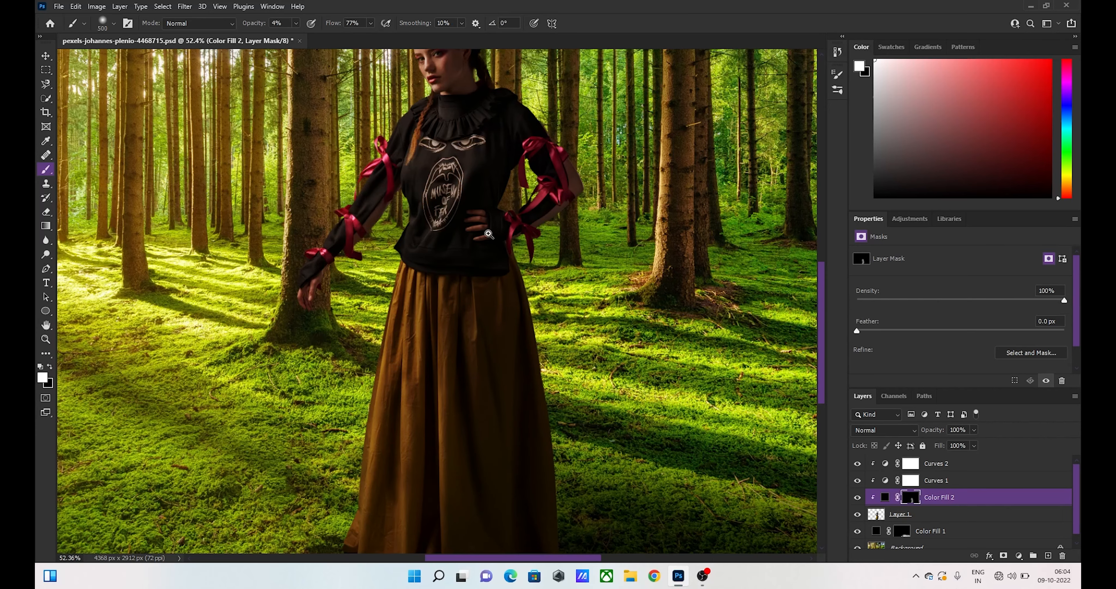
left_click_drag(488, 234, 456, 216)
scroll(455, 214, "up", 5)
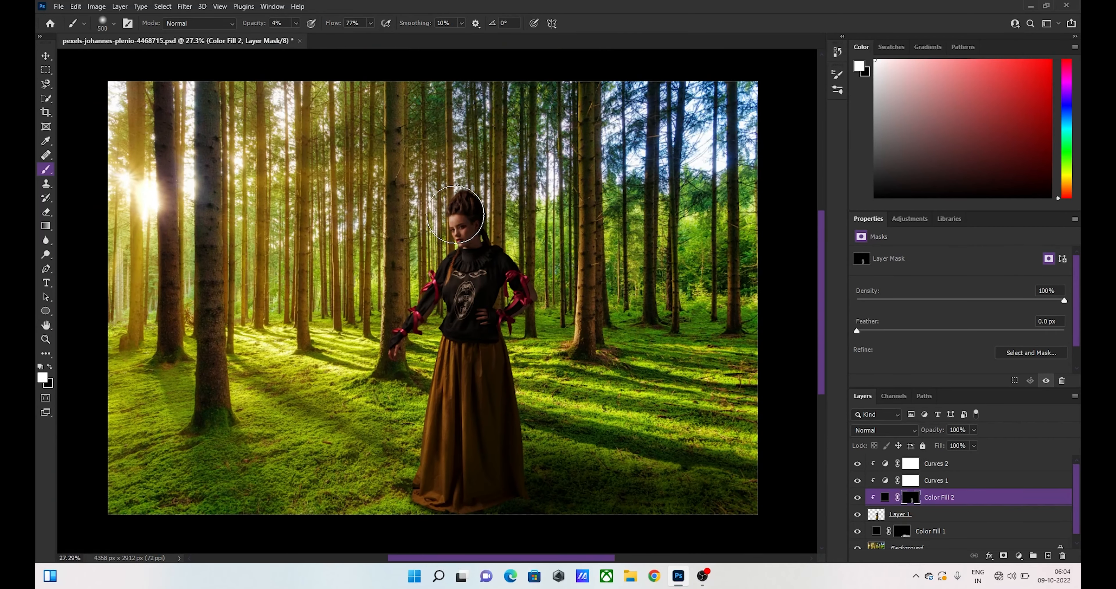
scroll(456, 214, "up", 1)
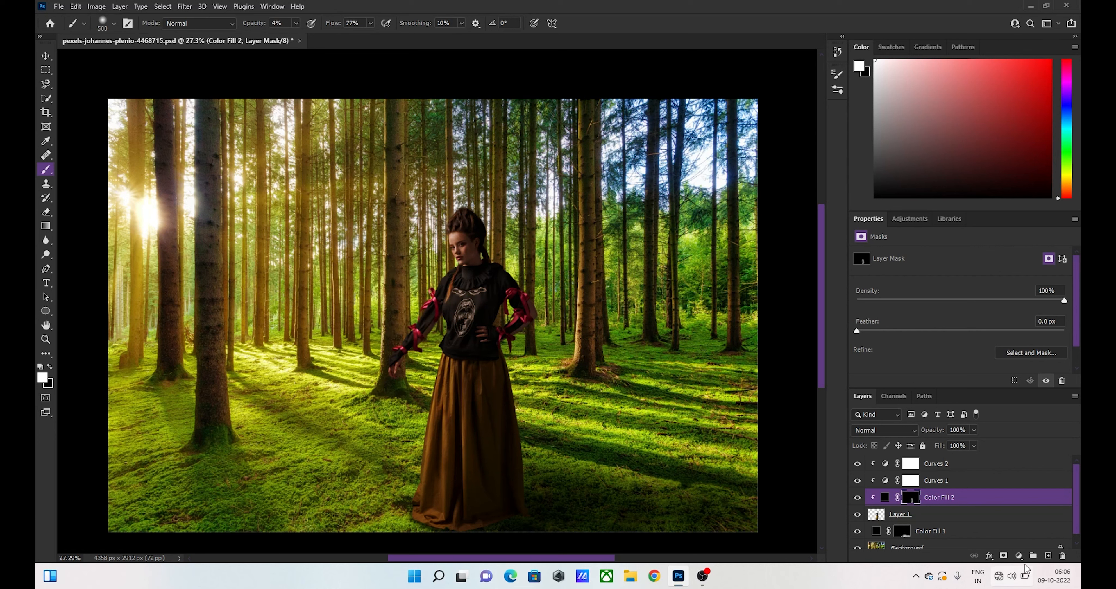
- Add a clipped Curves adjustment above the woman's black fill and enlarge the area showing its curve
left_click(1019, 557)
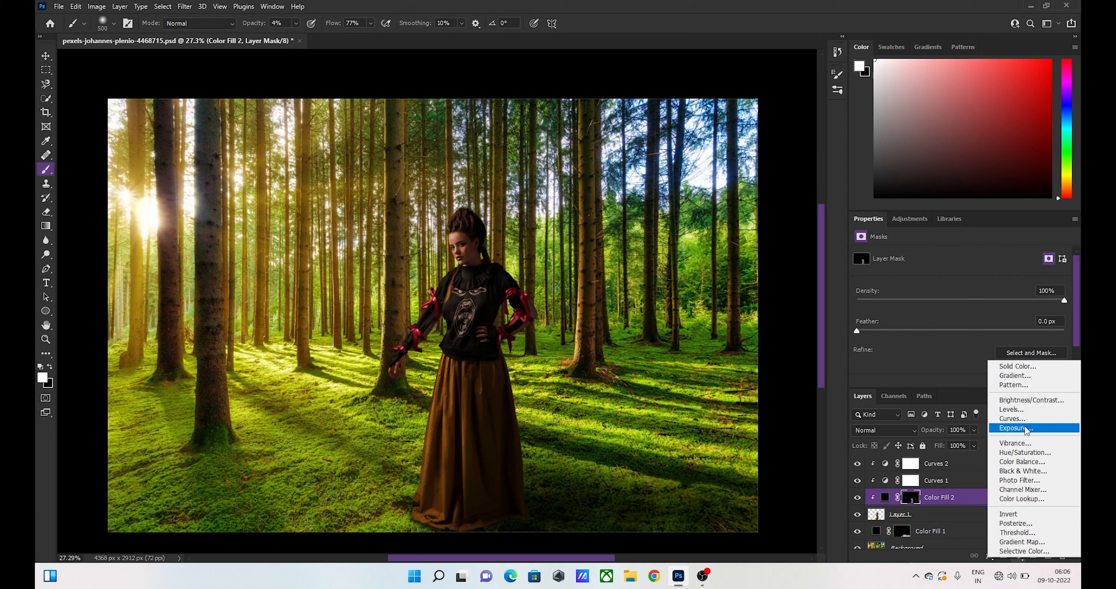
left_click(1030, 418)
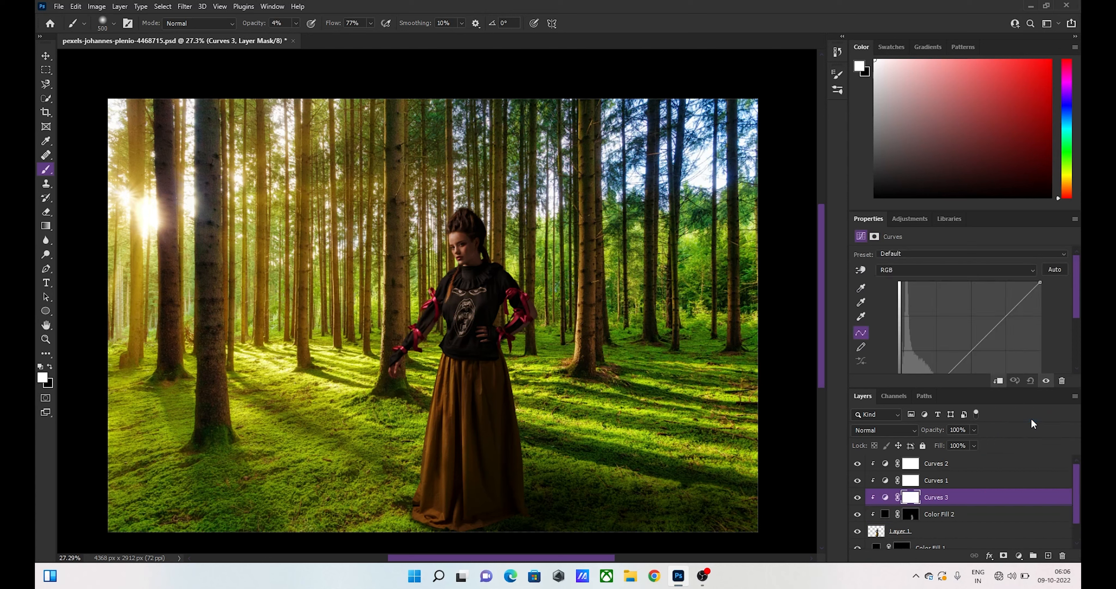
scroll(984, 327, "down", 2)
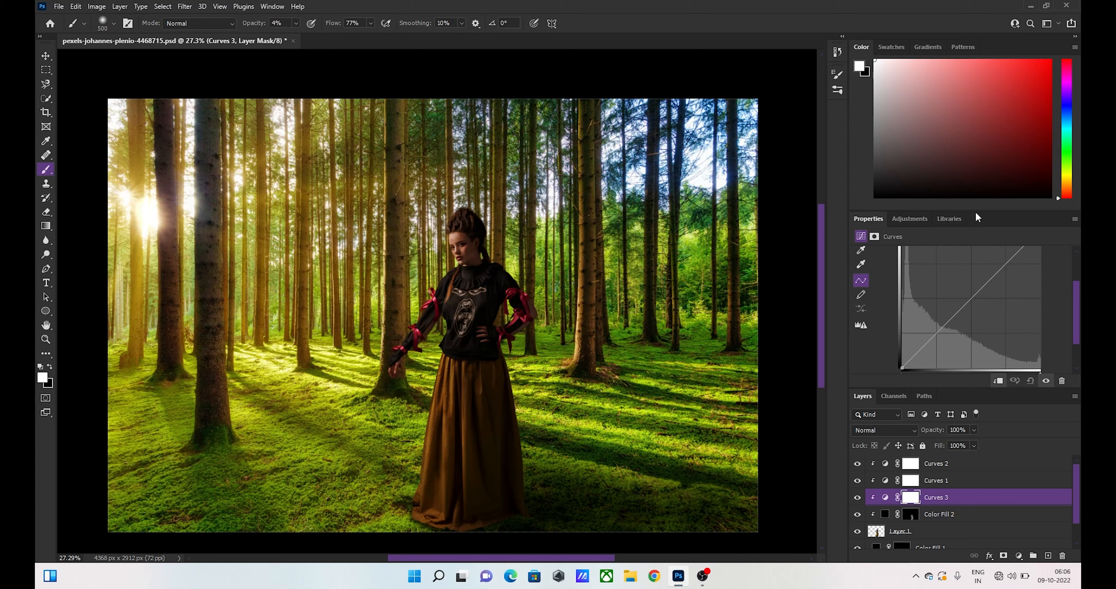
left_click_drag(975, 211, 971, 158)
scroll(960, 214, "up", 1)
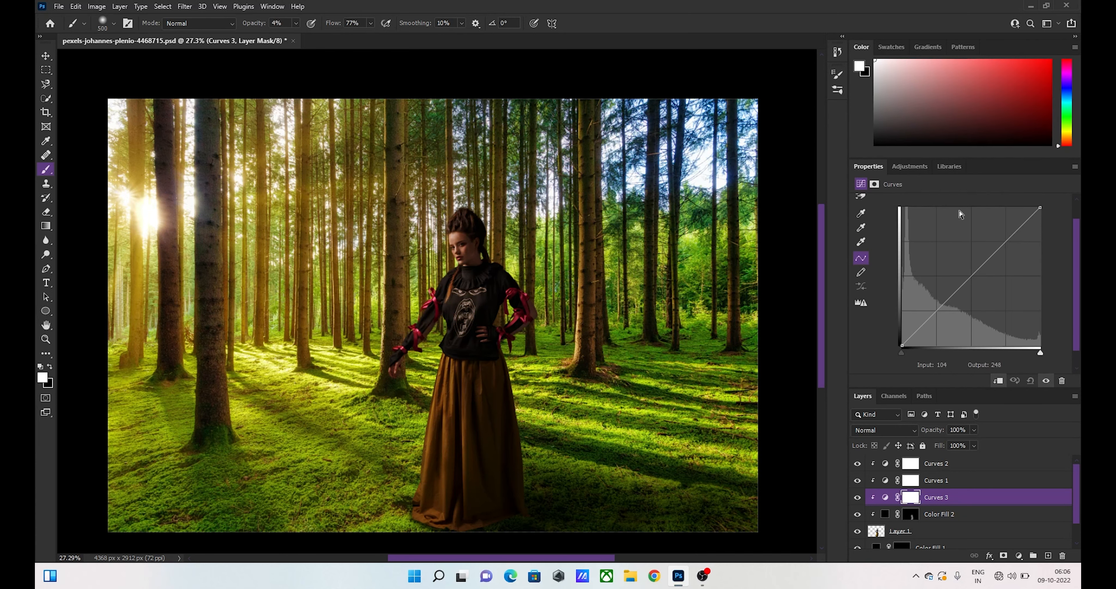
scroll(936, 241, "up", 1)
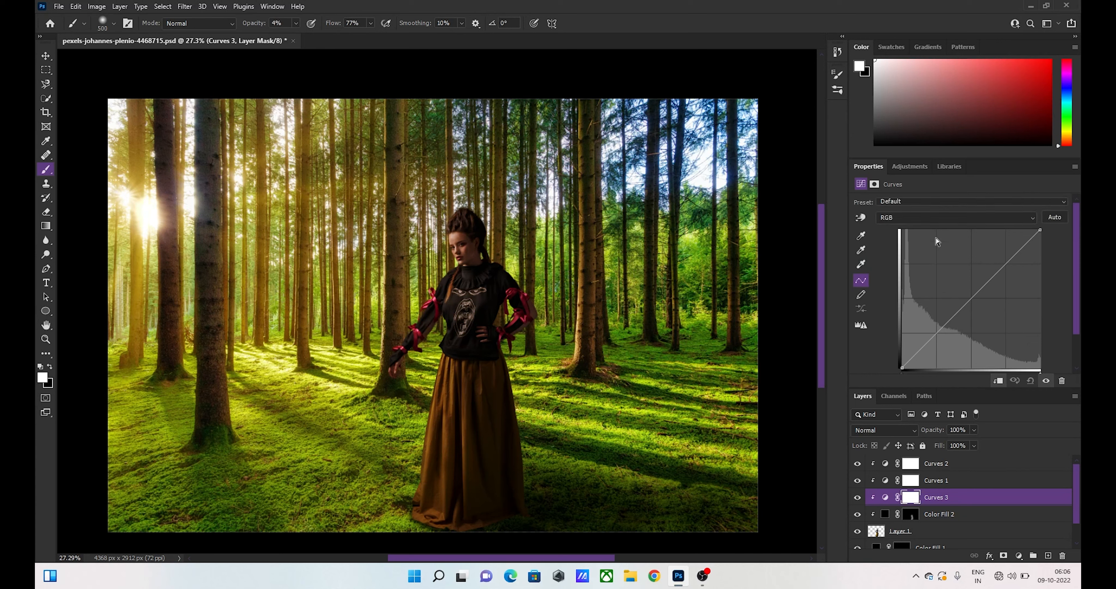
- Pull the upper part of the Blue channel curve down for a yellow tint and invert the adjustment's mask to black
left_click(964, 215)
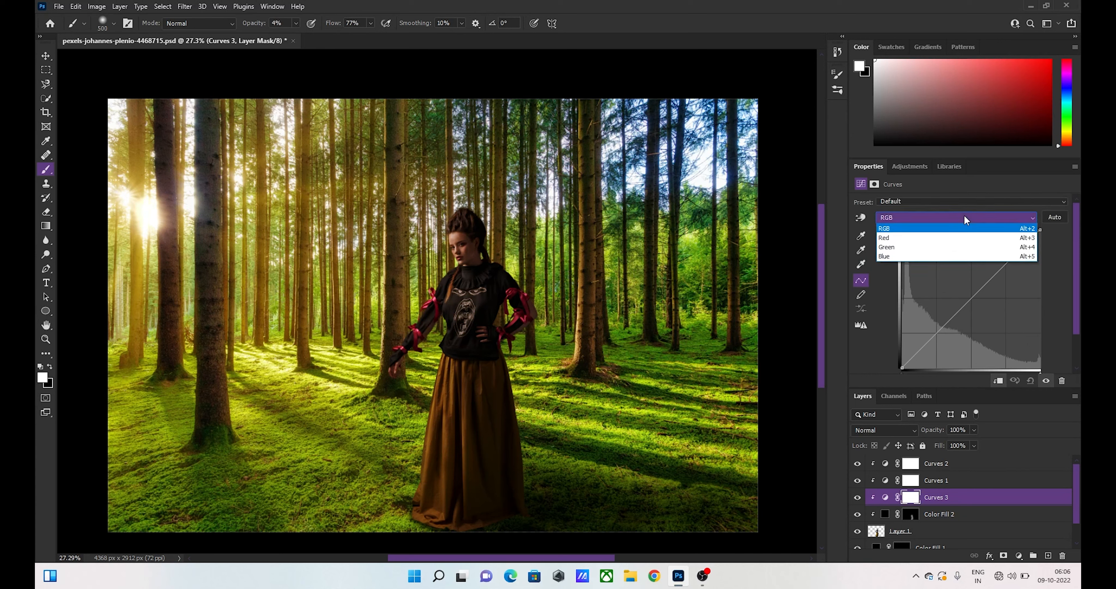
left_click(934, 256)
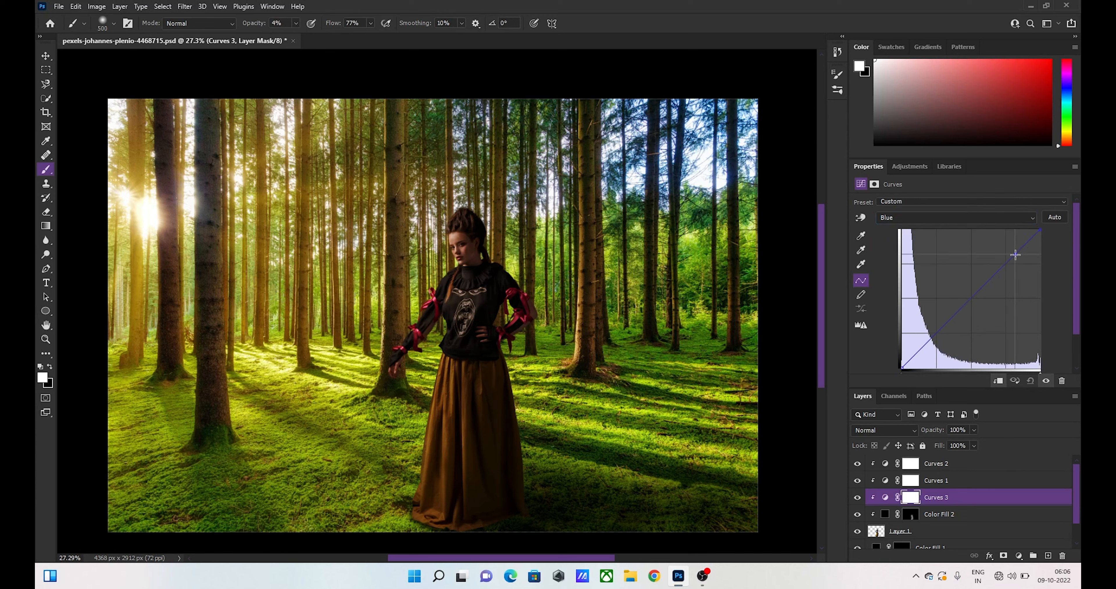
left_click_drag(1015, 254, 1024, 277)
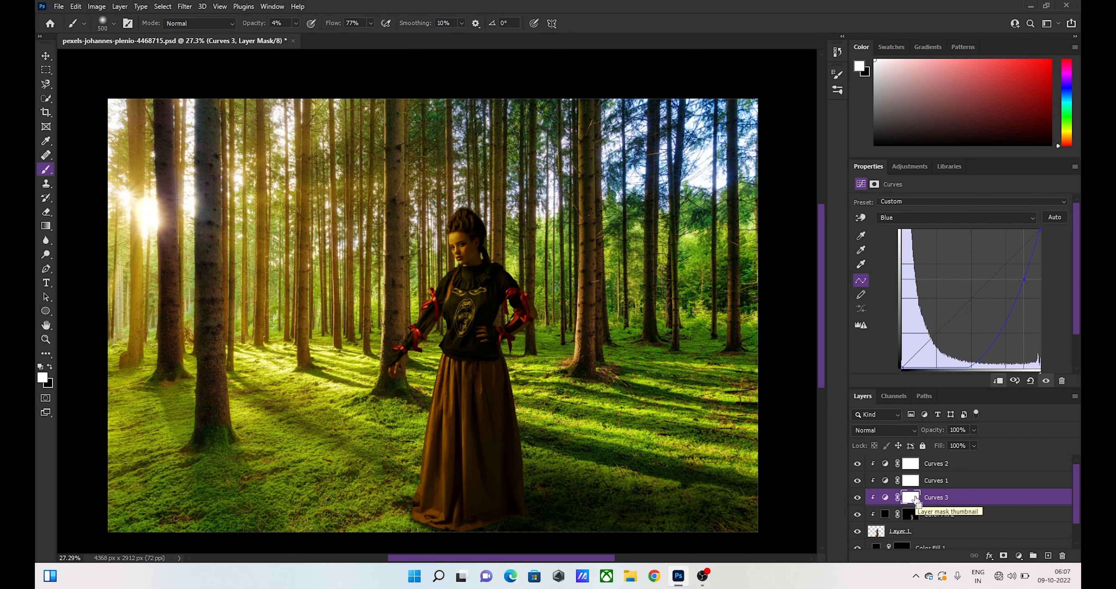
key("ctrl+i")
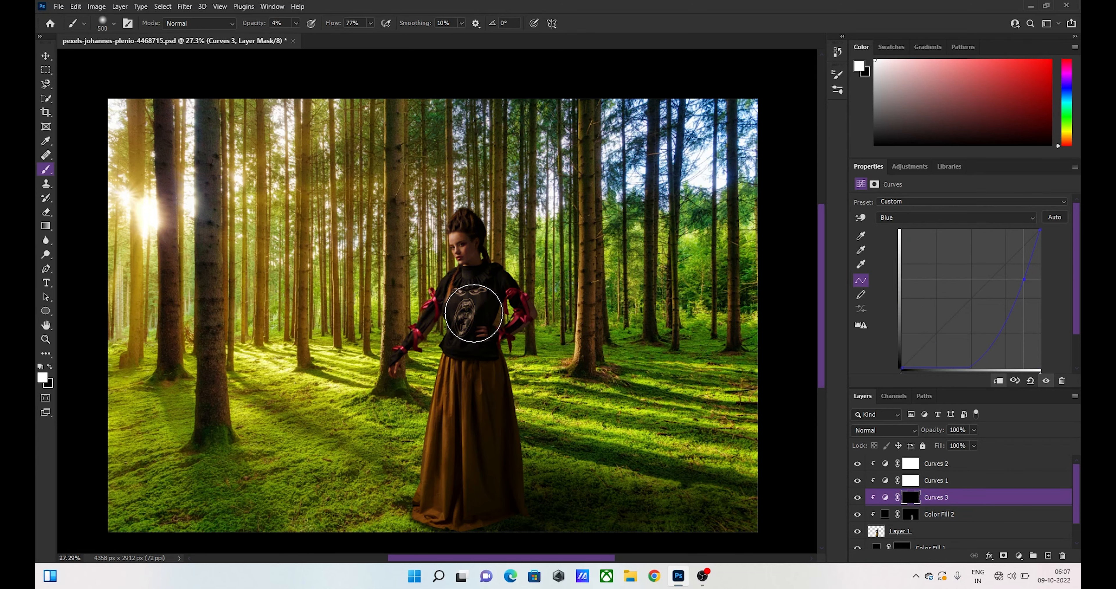
- Raise the brush opacity to 36% and paint the yellow tint onto the woman's sweater front on the new Curves mask
left_click_drag(472, 311, 498, 347)
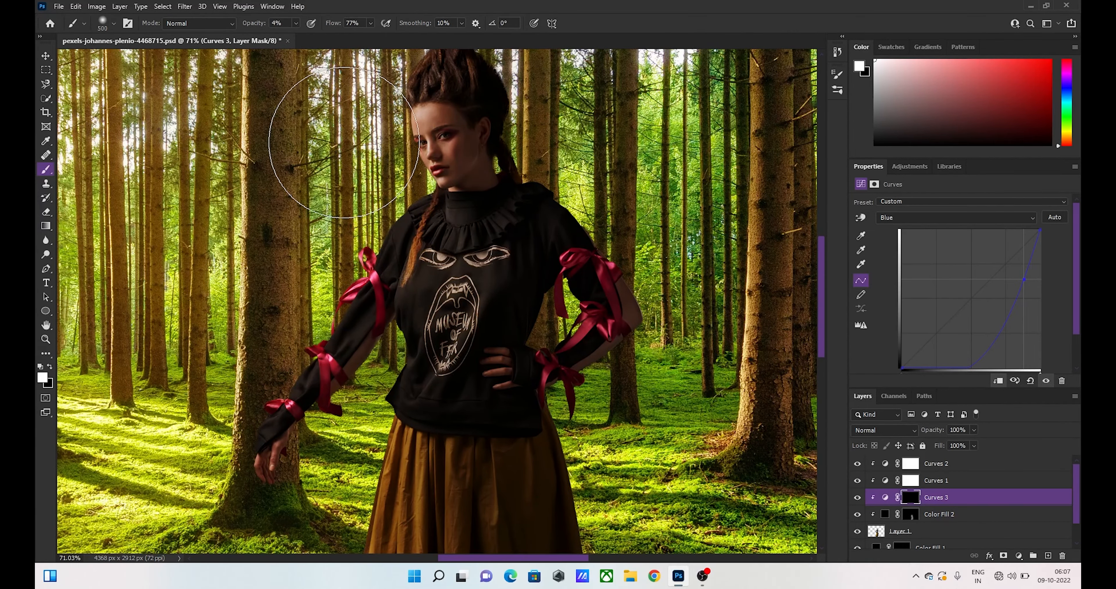
left_click_drag(248, 26, 255, 26)
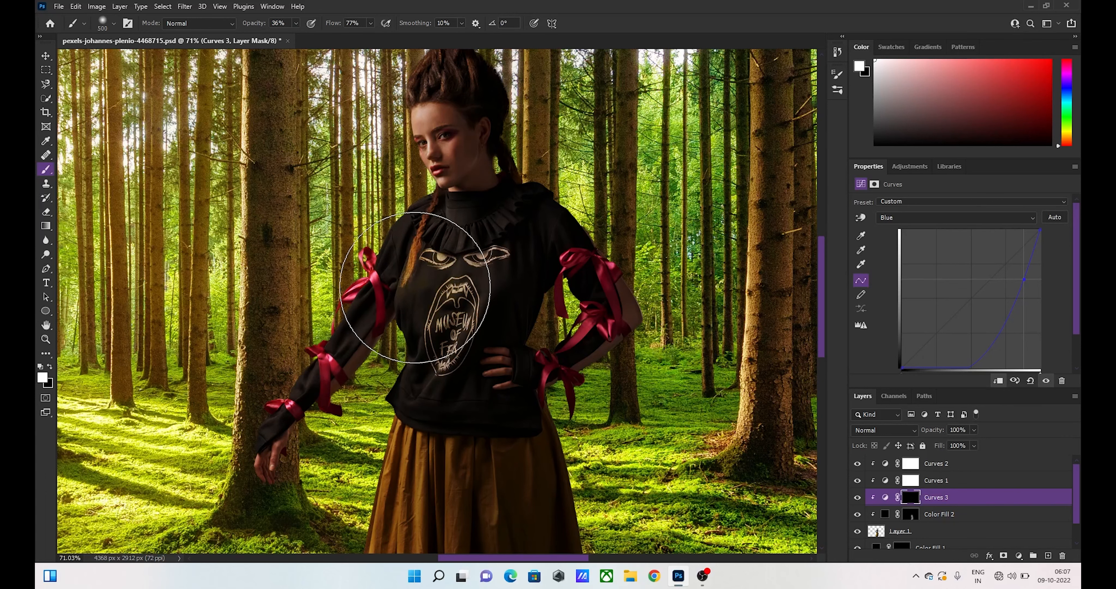
mouse_move(415, 287)
left_mouse_down()
mouse_move(450, 290)
mouse_move(415, 347)
mouse_move(448, 299)
mouse_move(449, 245)
mouse_move(448, 273)
mouse_move(412, 286)
mouse_move(411, 246)
mouse_move(370, 162)
left_mouse_up()
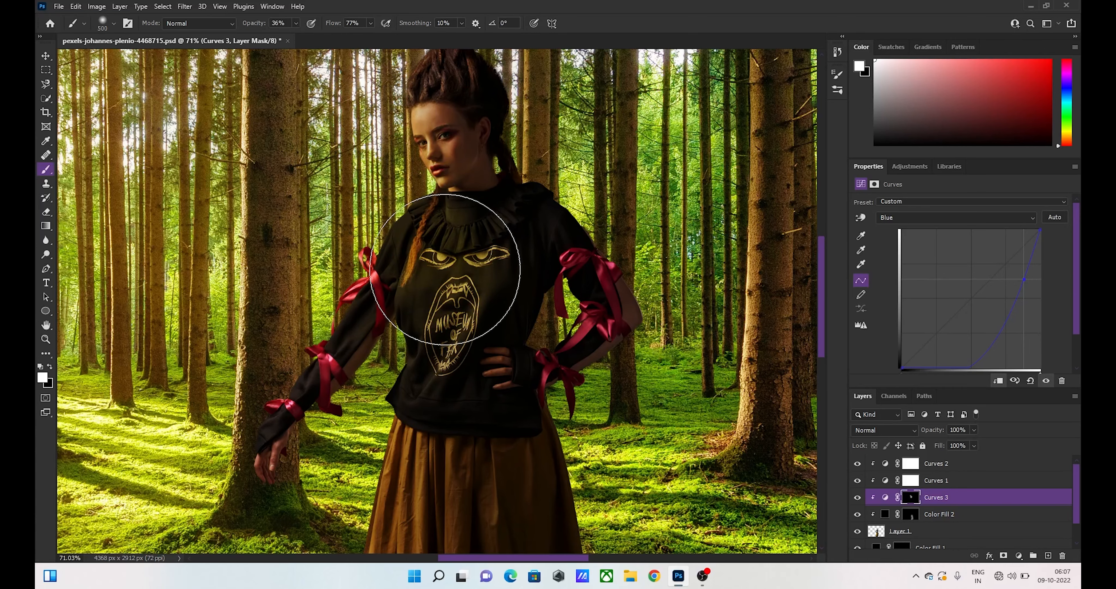
left_click_drag(444, 270, 401, 252)
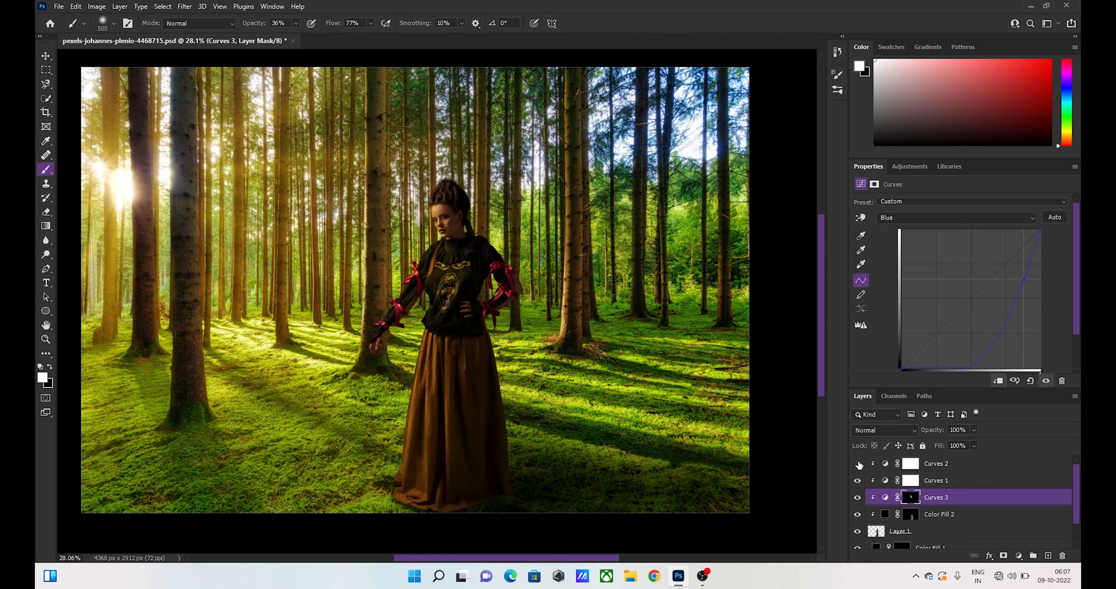
- Toggle the visibility of the woman's layer and its clipped adjustments to compare her look before and after
left_click(856, 512)
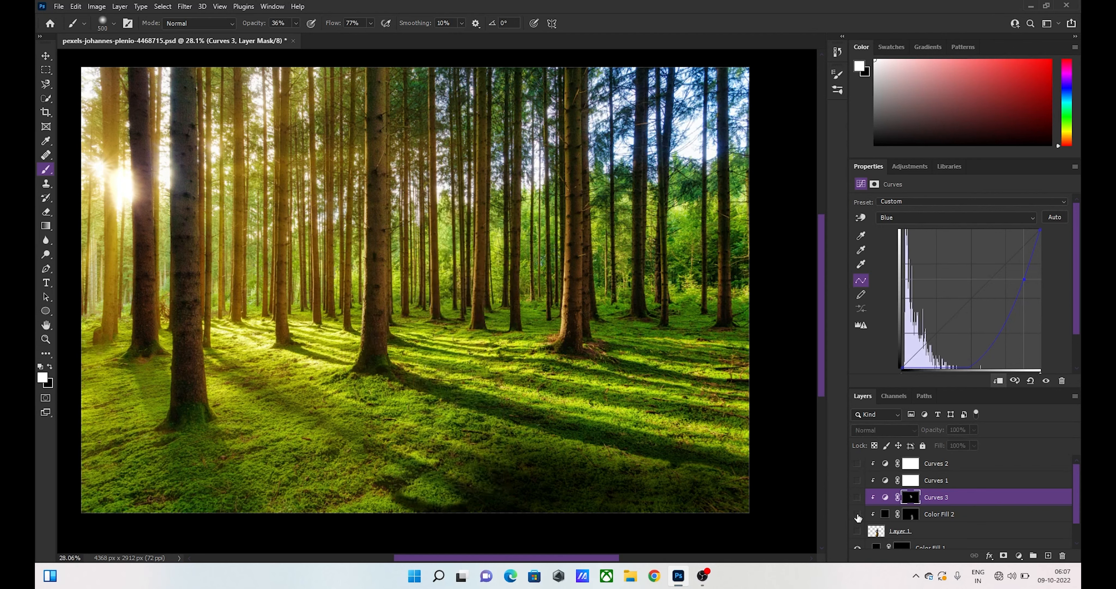
left_click(856, 531)
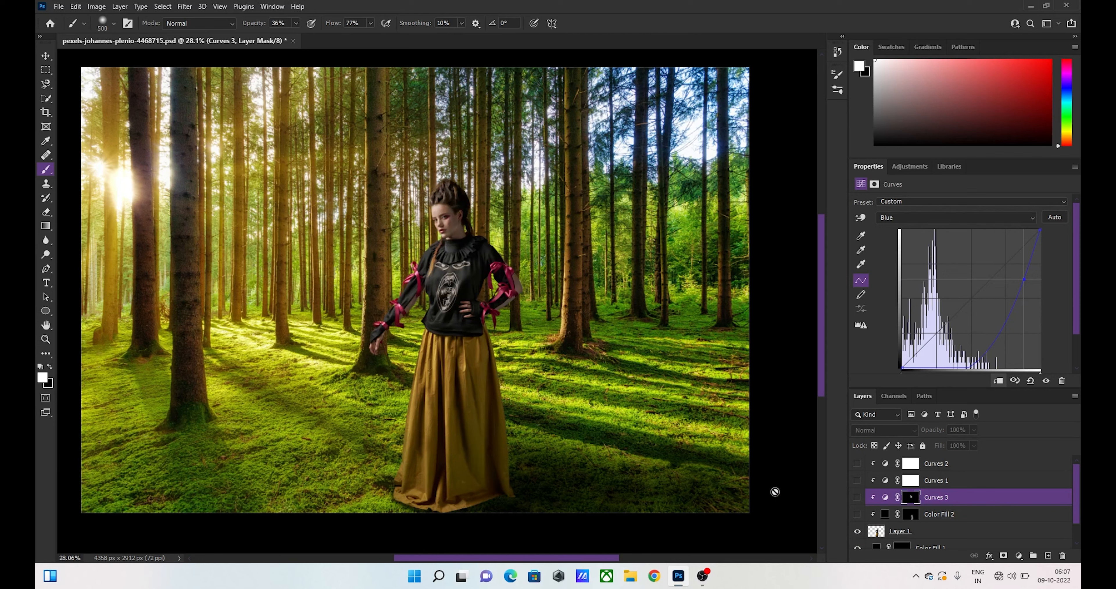
left_click_drag(855, 512, 857, 465)
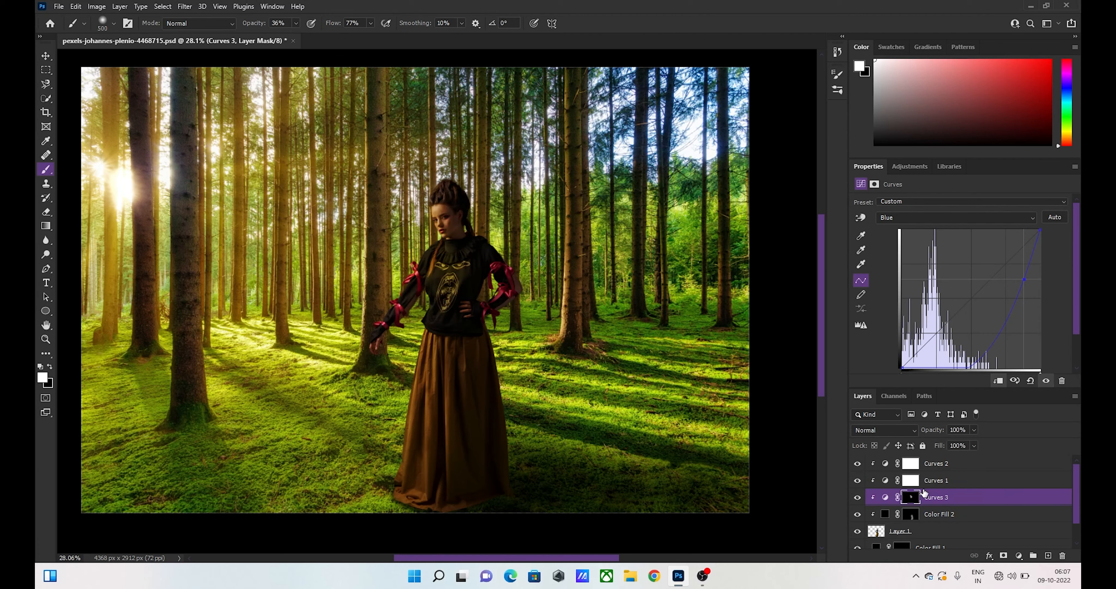
scroll(857, 465, "down", 2)
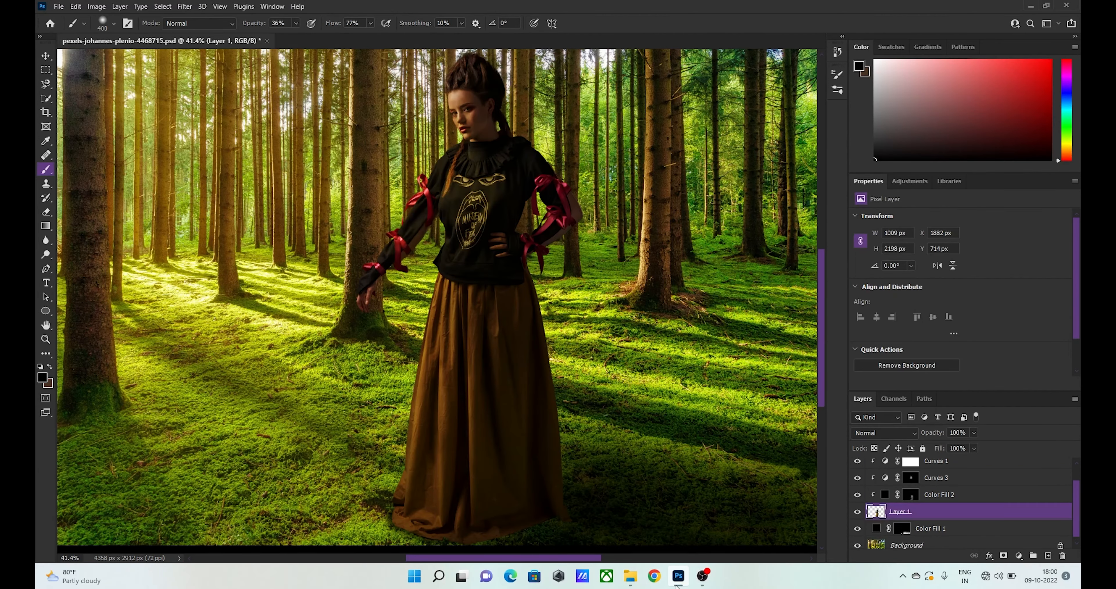
- Soften the right edge and the hem of the woman's skirt on her layer using the Blur tool at 50% strength
left_click(678, 583)
left_click(45, 241)
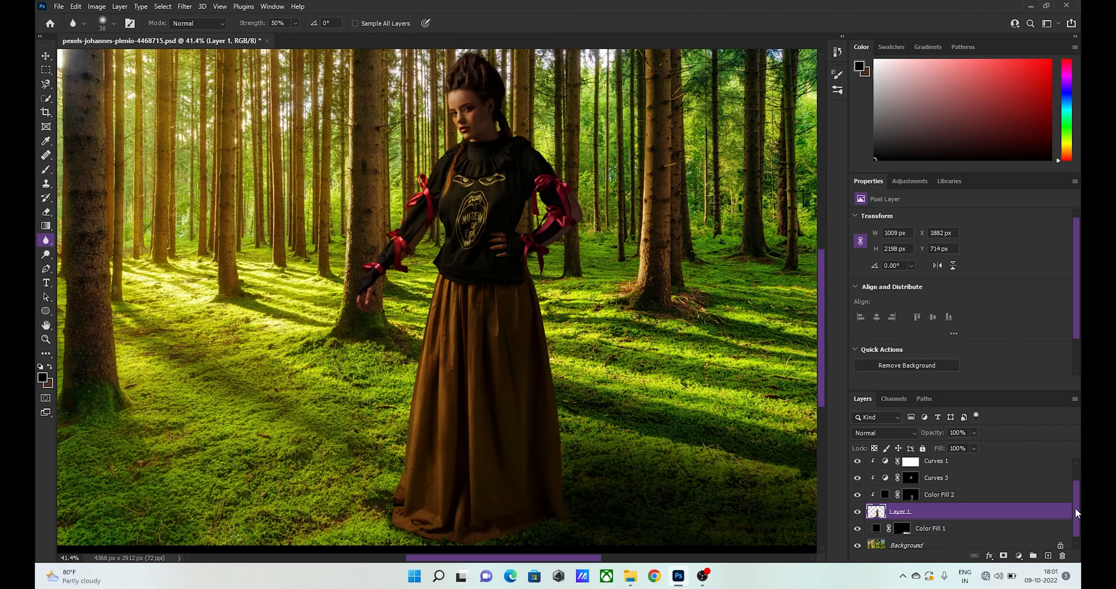
mouse_move(1075, 506)
left_mouse_down()
mouse_move(1073, 473)
mouse_move(1075, 517)
left_mouse_up()
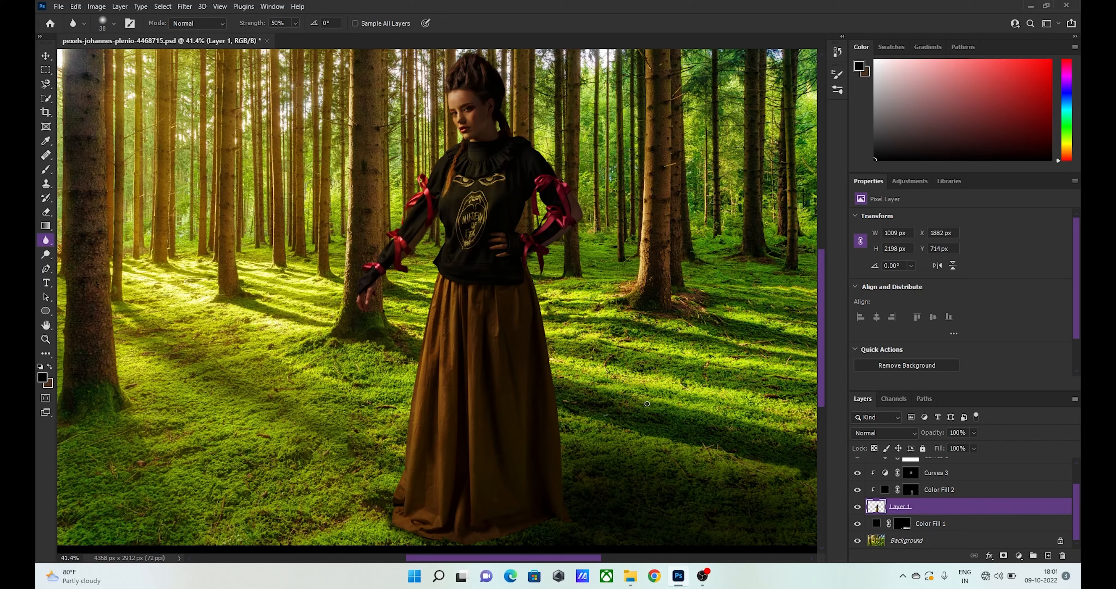
scroll(556, 358, "up", 5)
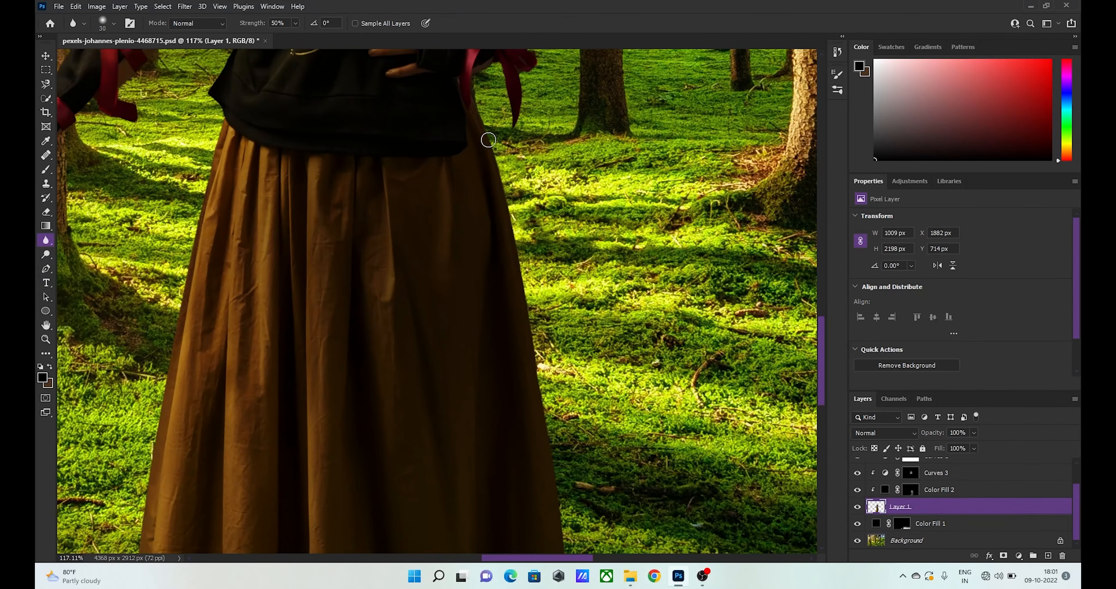
left_click_drag(488, 140, 549, 451)
scroll(544, 348, "down", 4)
mouse_move(544, 348)
left_mouse_down()
mouse_move(558, 323)
mouse_move(574, 511)
left_mouse_up()
scroll(575, 511, "down", 3)
scroll(574, 510, "down", 3)
mouse_move(573, 242)
left_mouse_down()
mouse_move(575, 366)
mouse_move(507, 428)
mouse_move(327, 473)
mouse_move(135, 441)
left_mouse_up()
- Blur the left edge of the woman's skirt from the hem upward at 50% strength
scroll(134, 441, "left", 3)
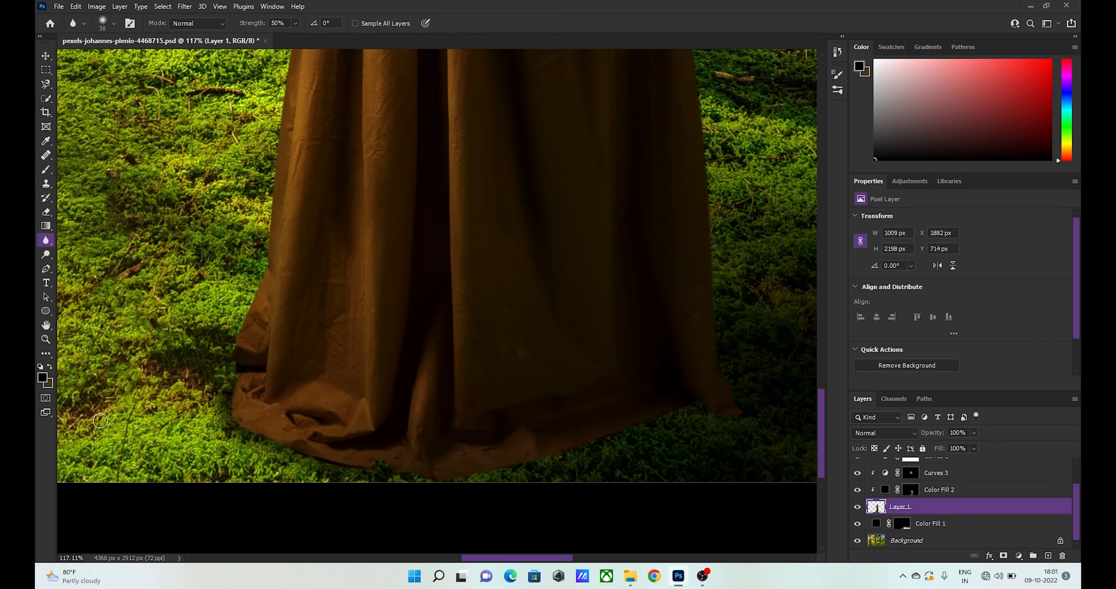
left_click_drag(235, 423, 256, 295)
scroll(256, 295, "up", 4)
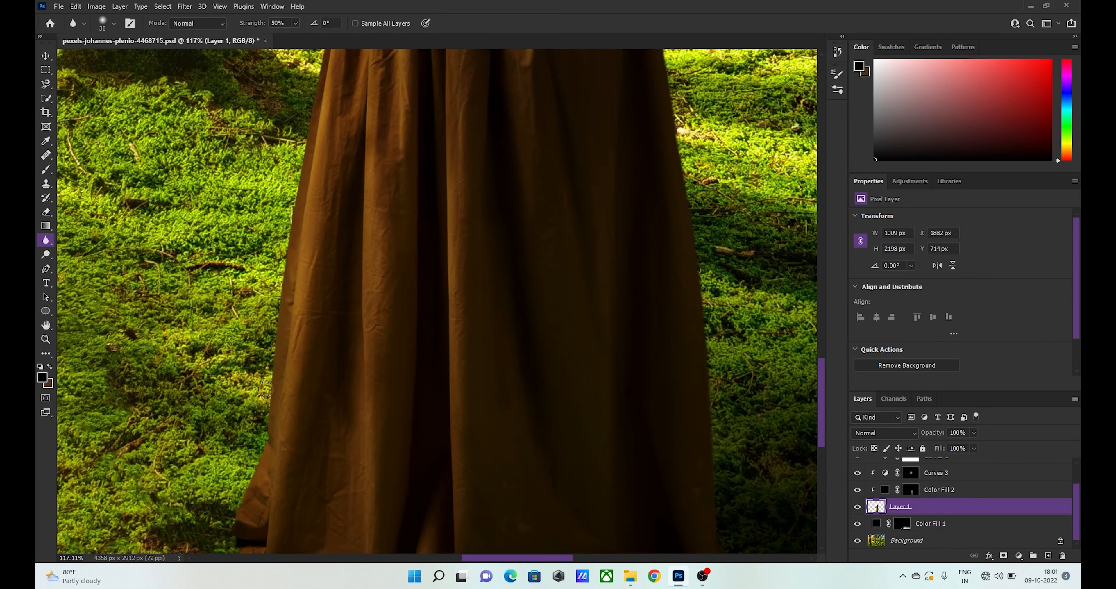
left_click_drag(263, 434, 293, 206)
scroll(299, 174, "up", 4)
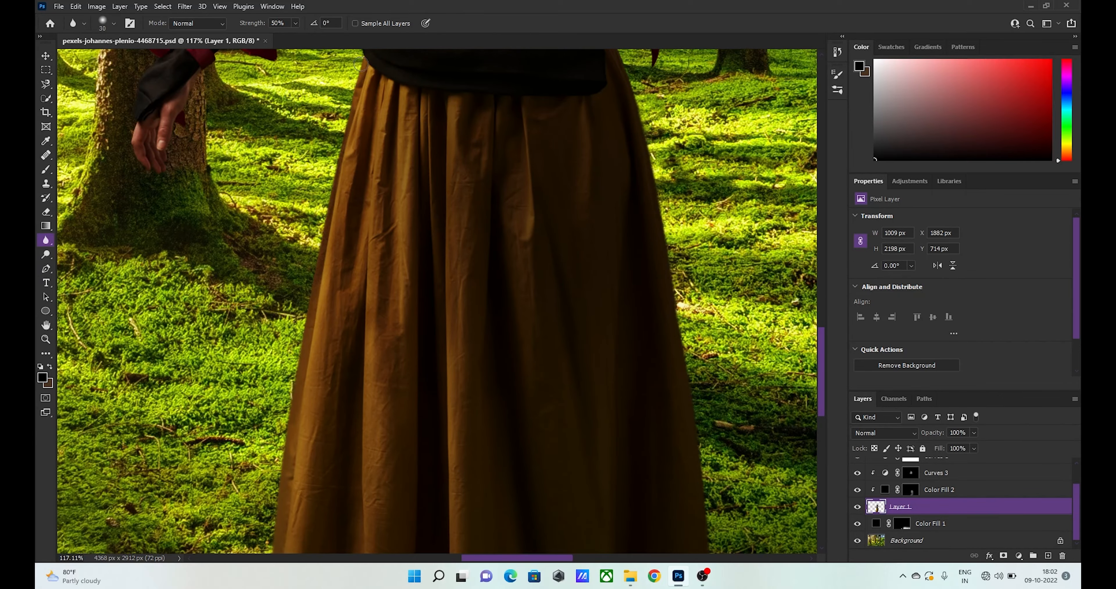
- Start a Tilt-Shift blur of 15 px on the Background layer and move its focus centre below the photo's lower edge
left_click_drag(400, 98, 354, 73)
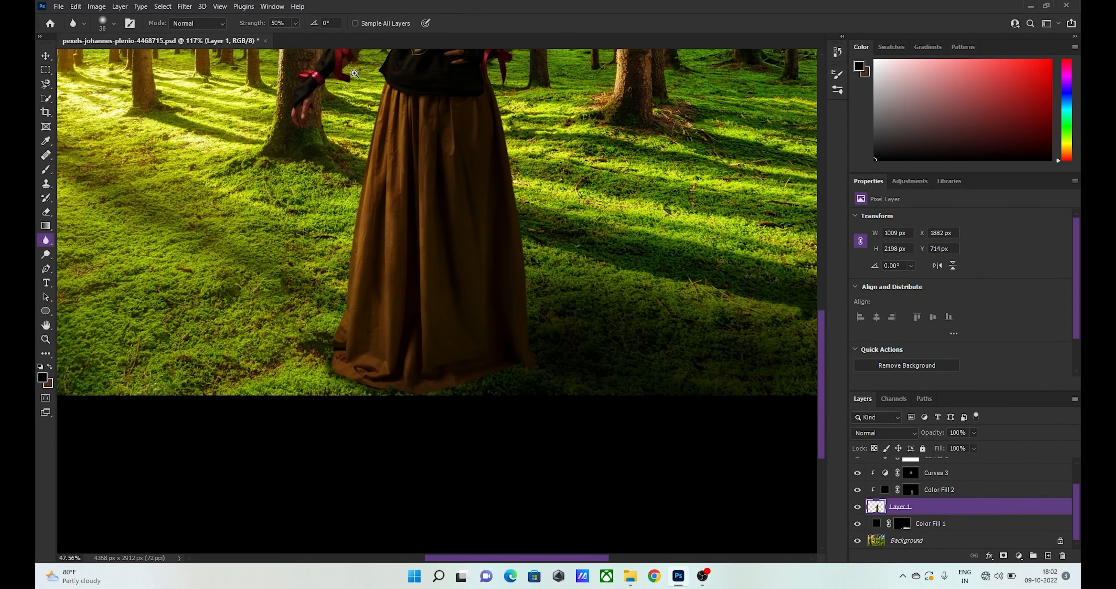
scroll(354, 73, "up", 6)
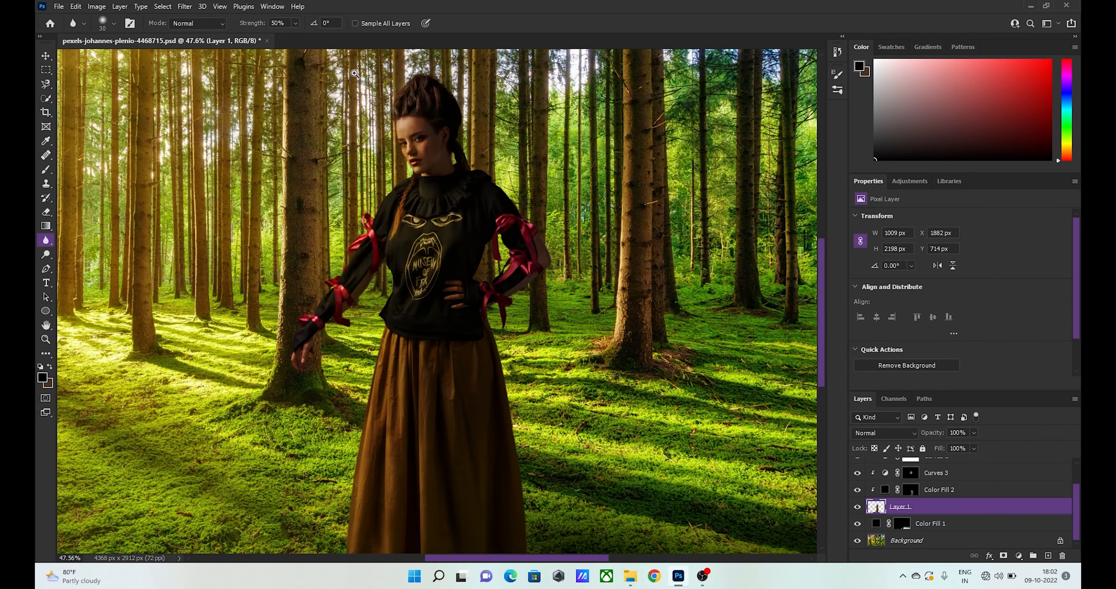
left_click_drag(461, 248, 441, 251)
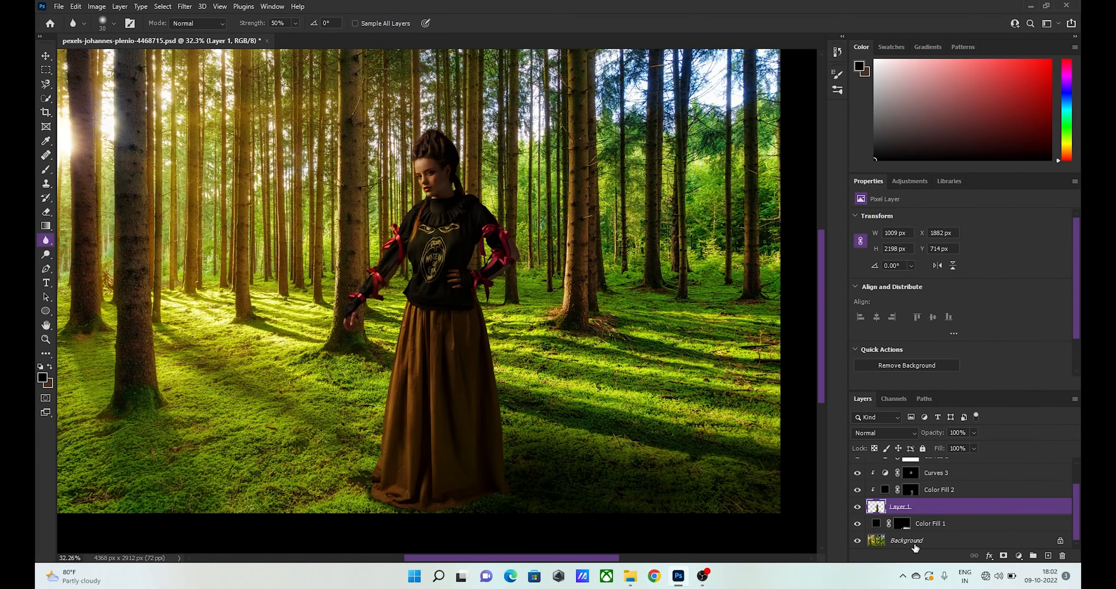
left_click(923, 542)
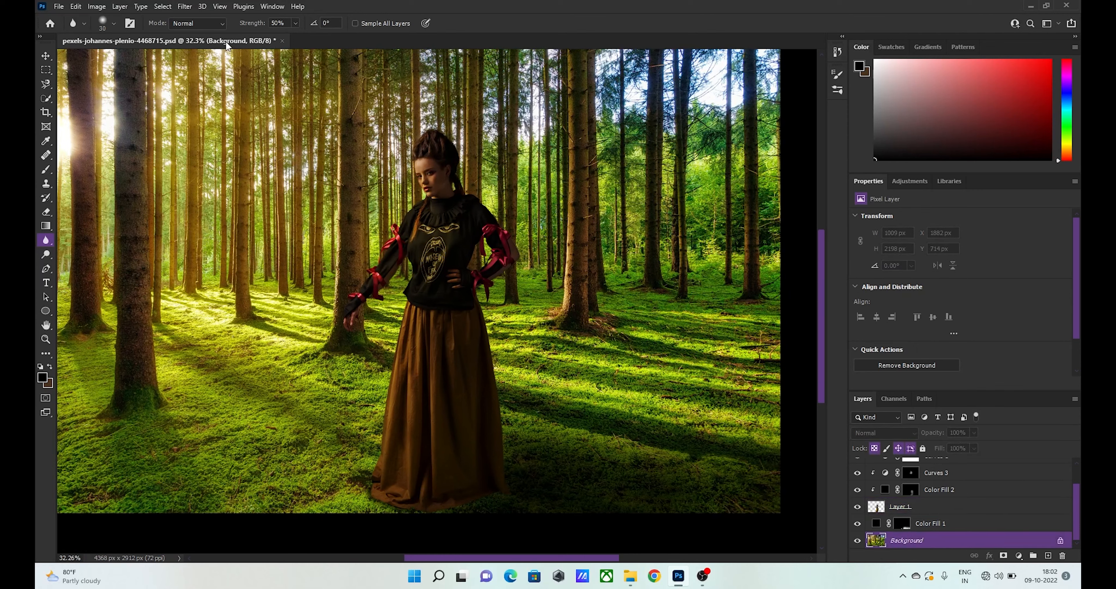
left_click(185, 6)
mouse_move(247, 157)
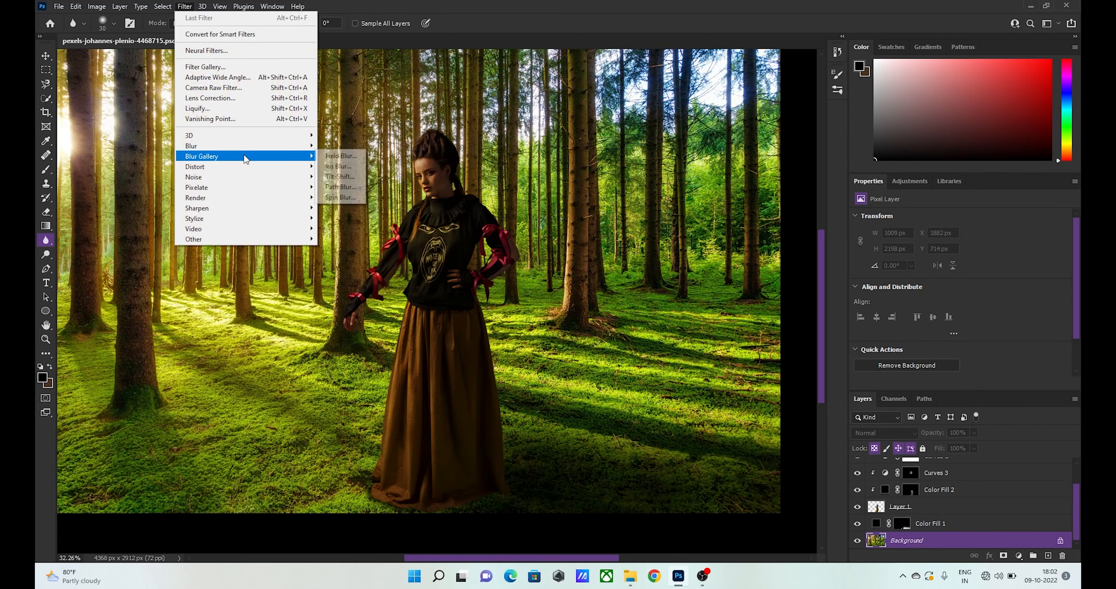
left_click(341, 177)
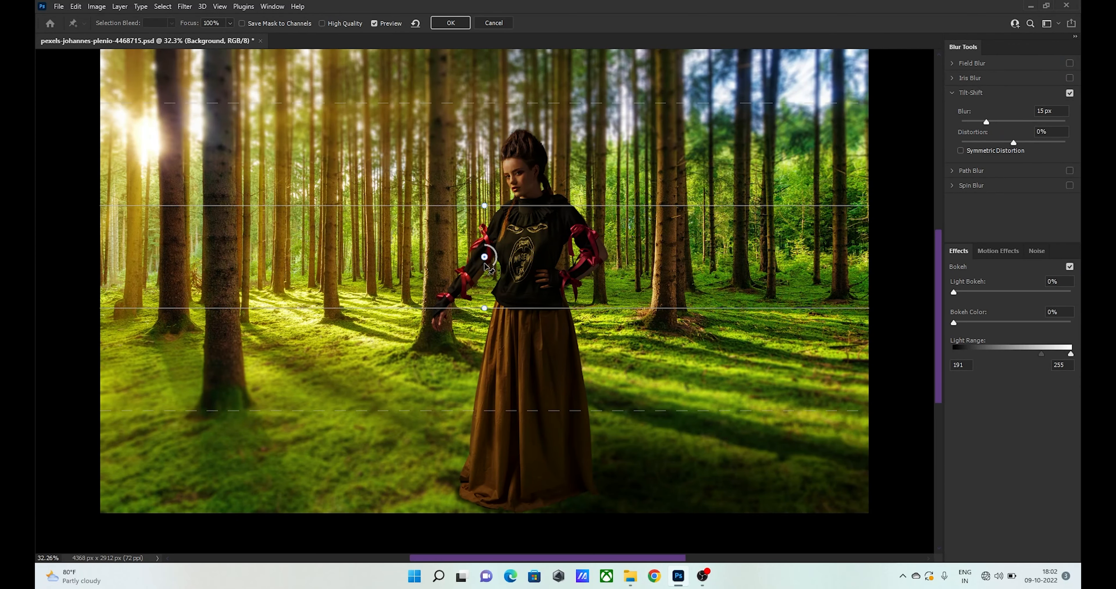
left_click_drag(484, 257, 485, 511)
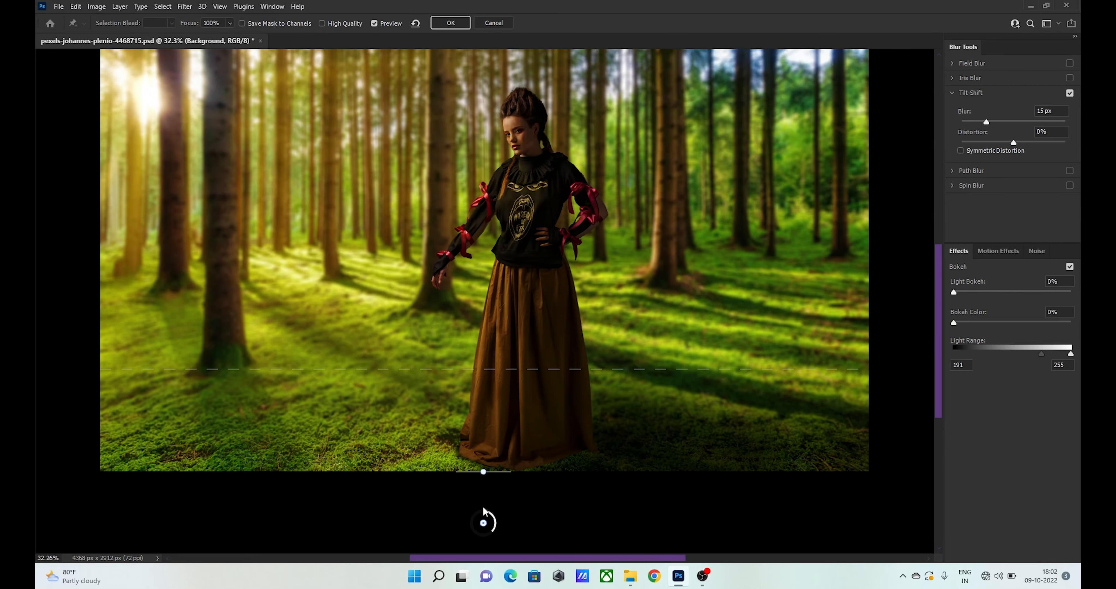
- Raise the Tilt-Shift's upper dashed transition line to the top of the woman's head and apply the blur
scroll(484, 508, "up", 4)
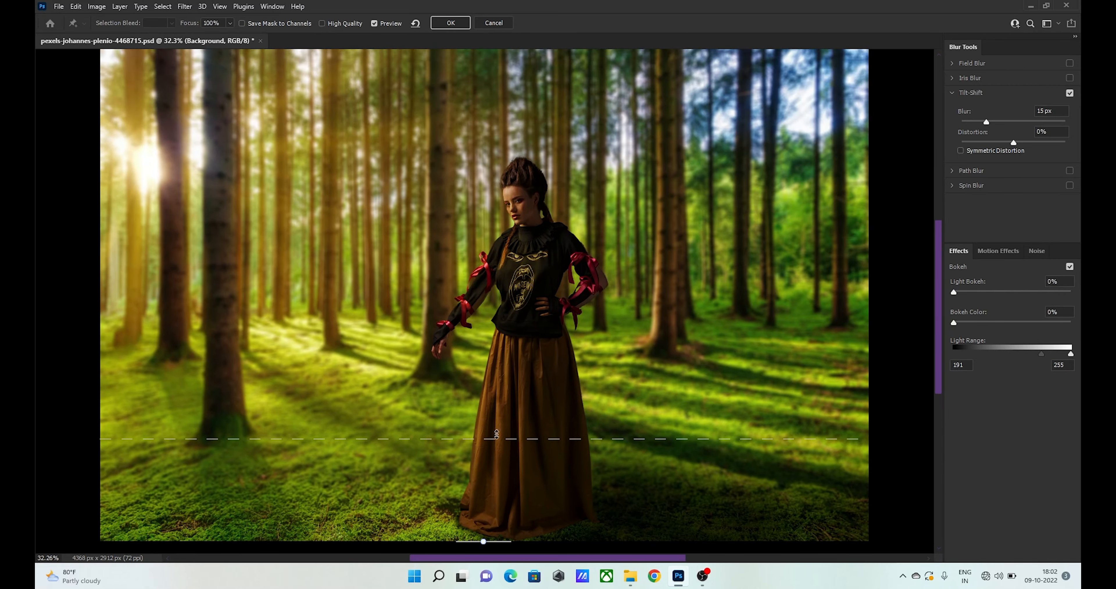
left_click_drag(492, 444, 491, 141)
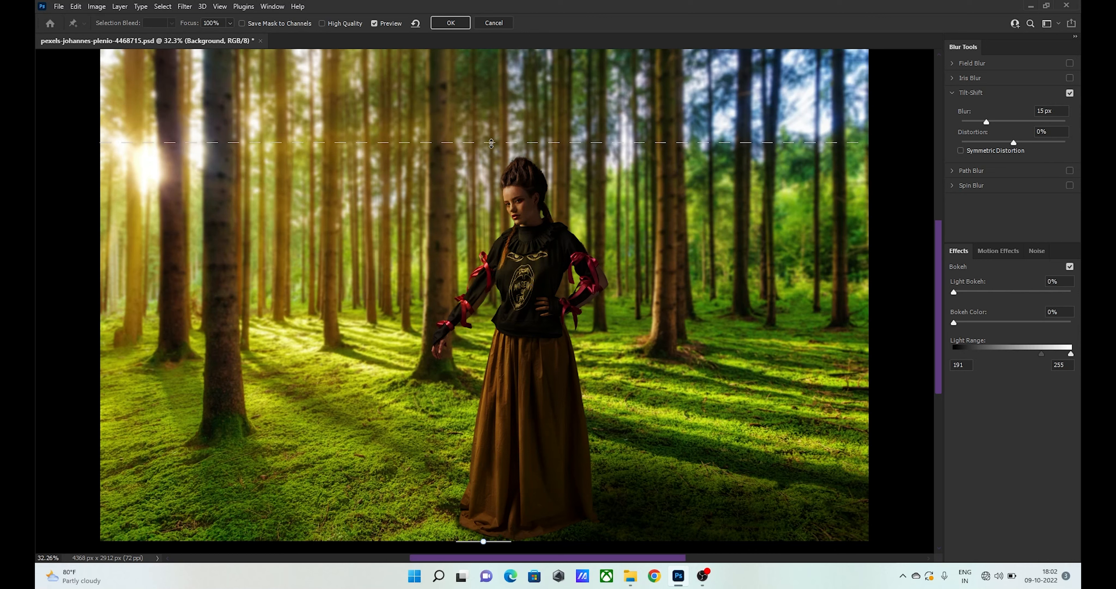
left_click_drag(496, 163, 496, 163)
left_click(450, 24)
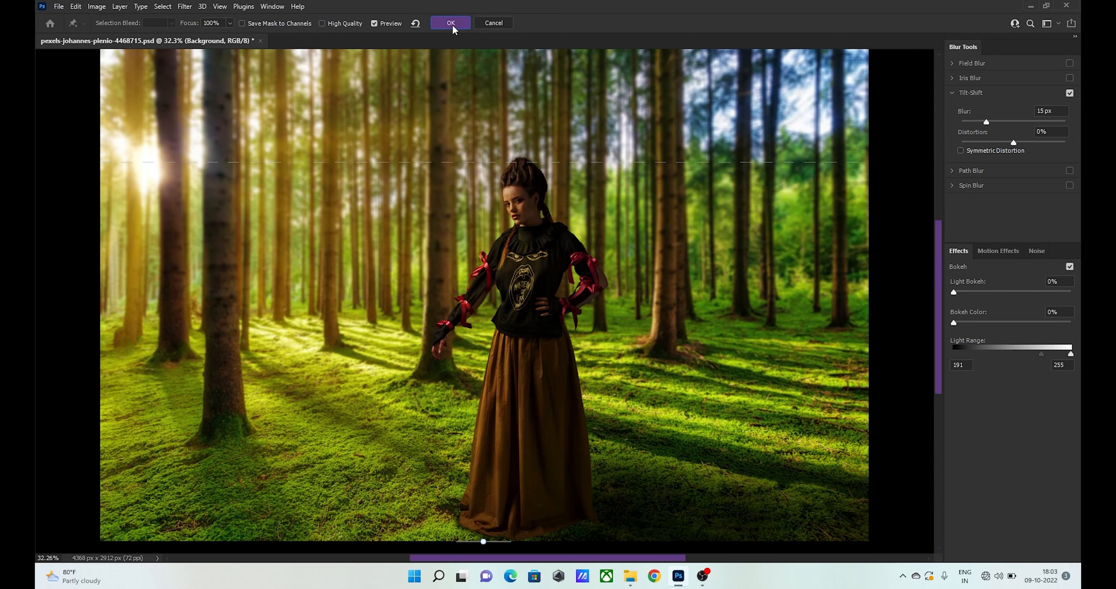